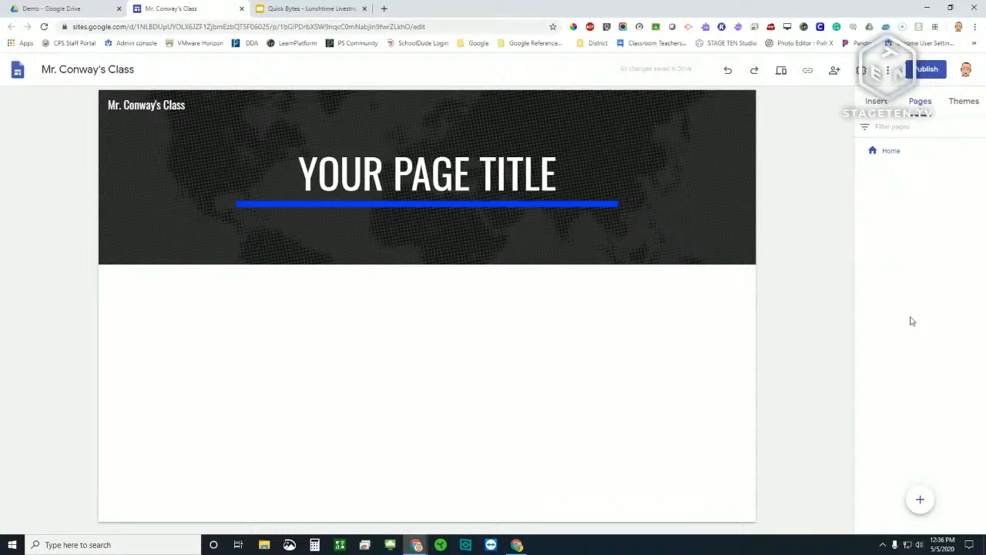
Check the Home page's properties and close them without changing the name
{"action": "mouse_move", "coordinate": [920, 501]}
{"action": "left_click", "coordinate": [978, 153]}
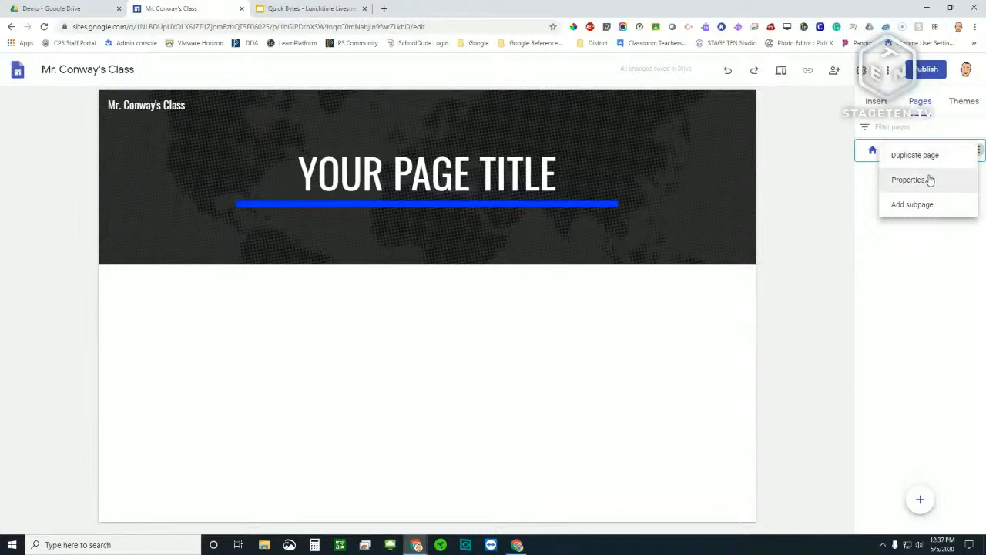
{"action": "left_click", "coordinate": [930, 180]}
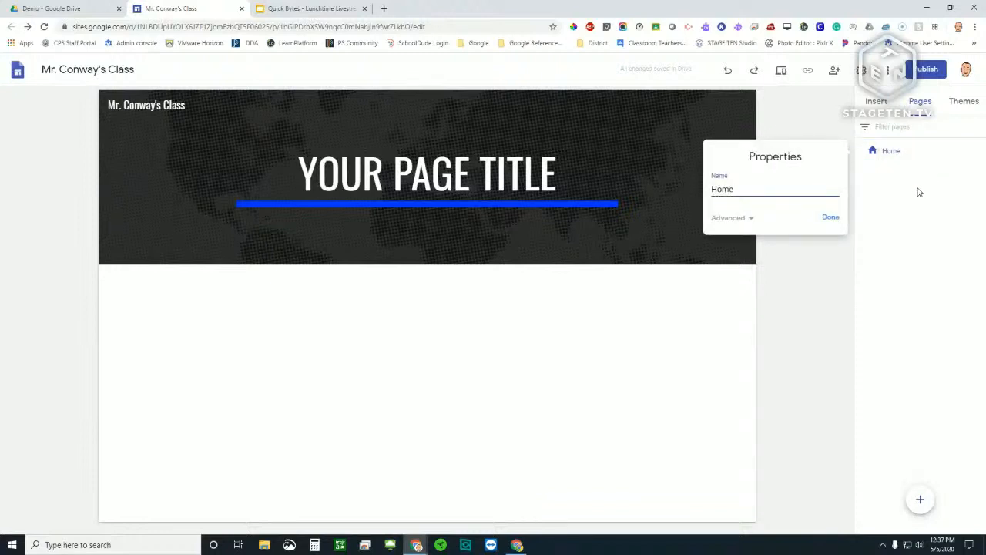
{"action": "left_click", "coordinate": [833, 219]}
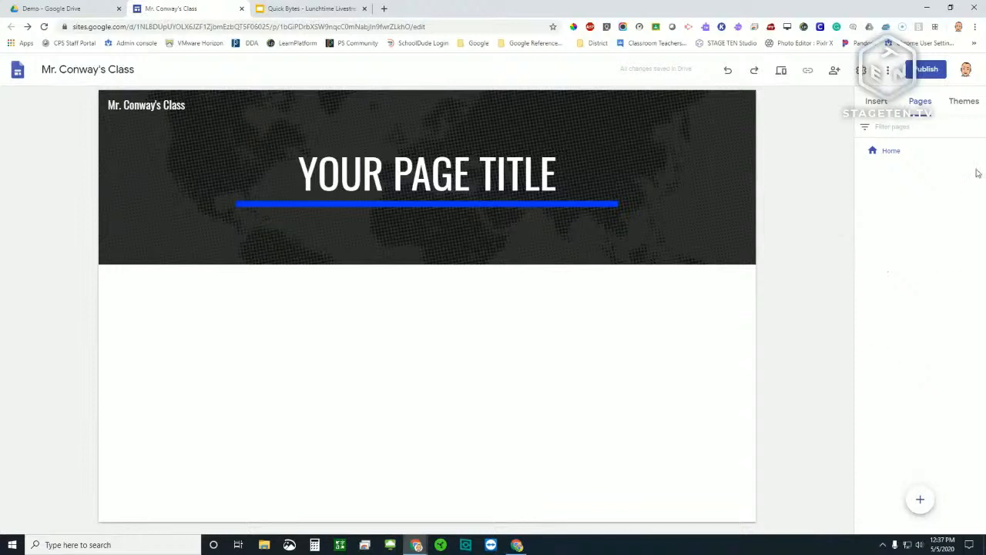
Insert the layout with one image beside a title and text below the header, and check the image placeholder's content options
{"action": "mouse_move", "coordinate": [976, 155]}
{"action": "left_click", "coordinate": [875, 101]}
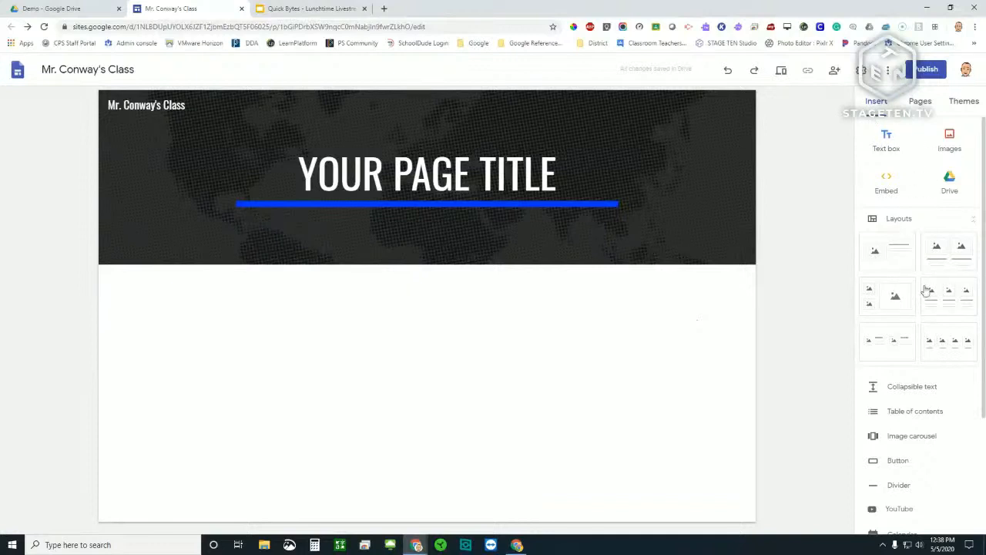
{"action": "scroll", "coordinate": [926, 289], "scroll_direction": "down", "scroll_amount": 2}
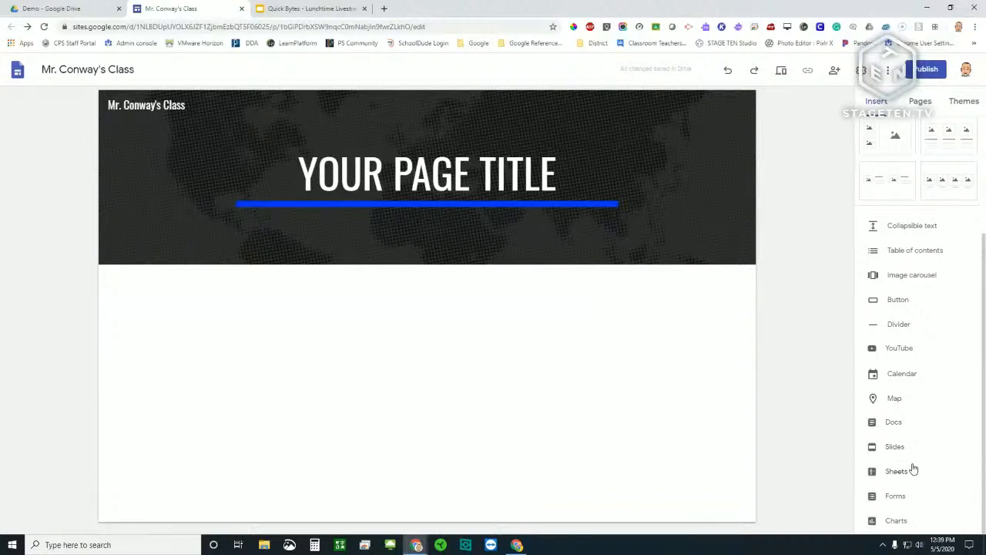
{"action": "scroll", "coordinate": [924, 447], "scroll_direction": "up", "scroll_amount": 3}
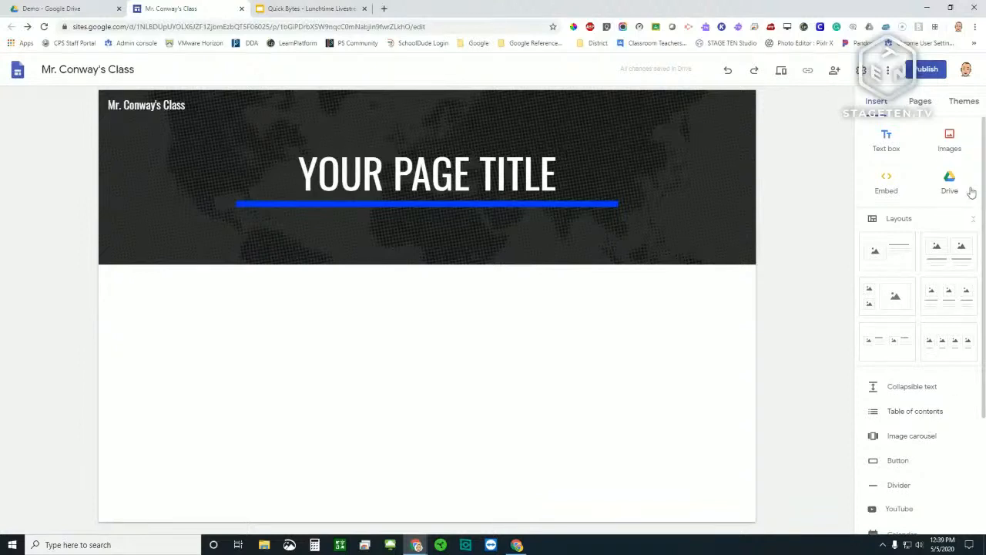
{"action": "left_click", "coordinate": [885, 260]}
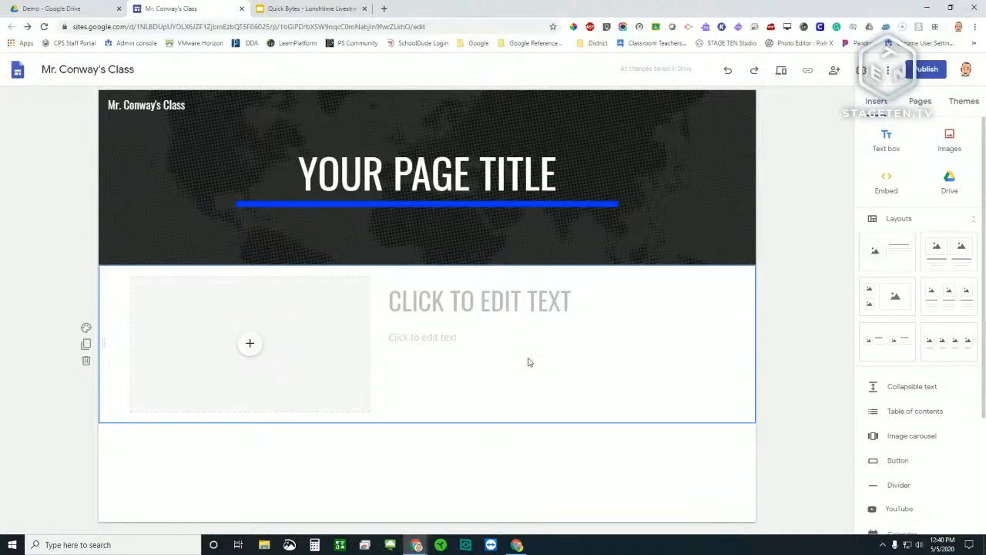
{"action": "left_click", "coordinate": [249, 347]}
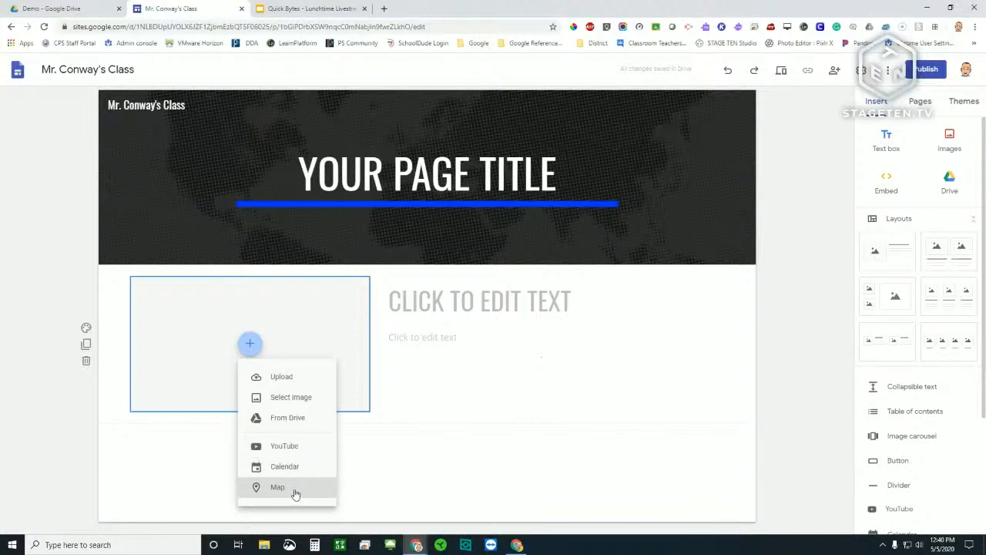
{"action": "left_click", "coordinate": [414, 305]}
Enter a title beside the image placeholder that reads "WELCOME TO" followed by the class name shown in the site title
{"action": "left_click", "coordinate": [501, 299]}
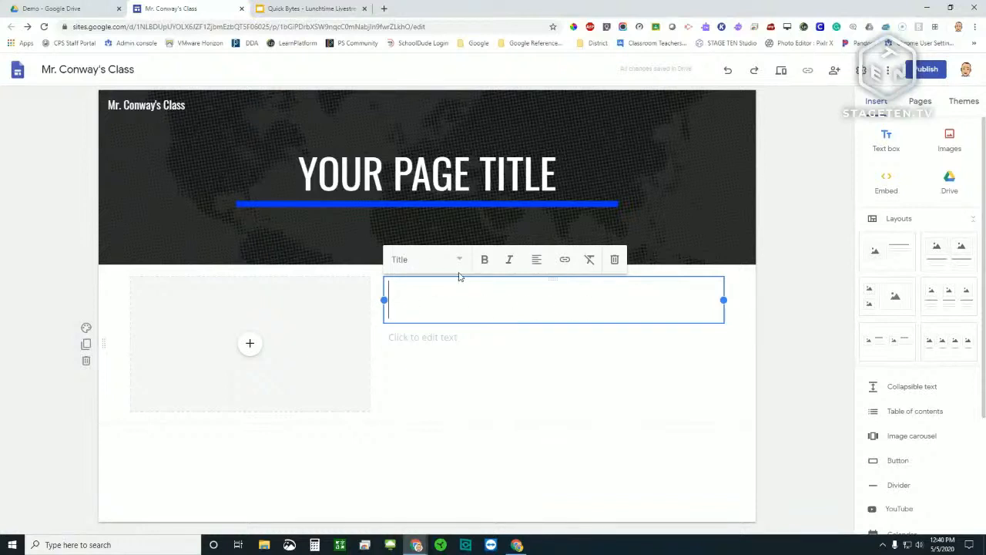
{"action": "type", "text": "WELCOME"}
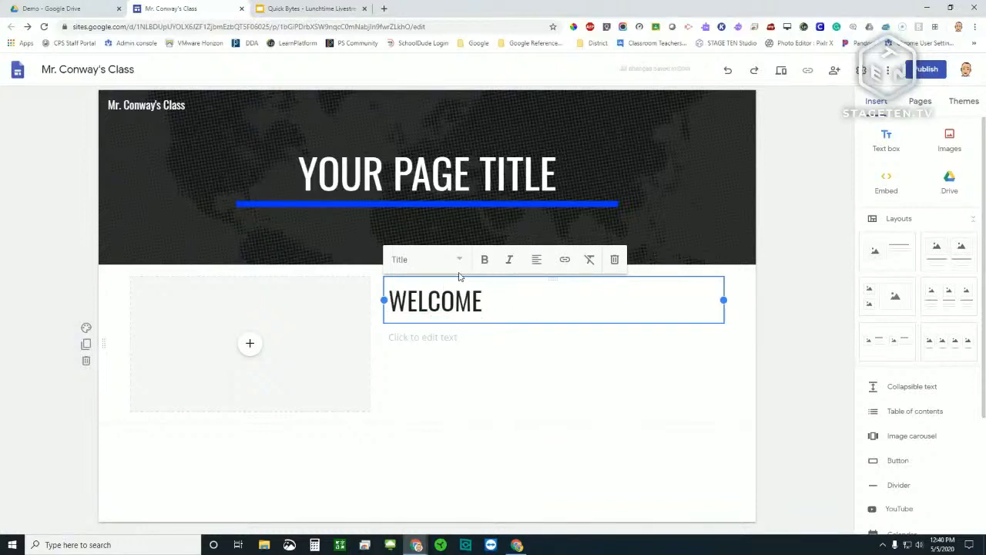
{"action": "type", "text": " TO MR. "}
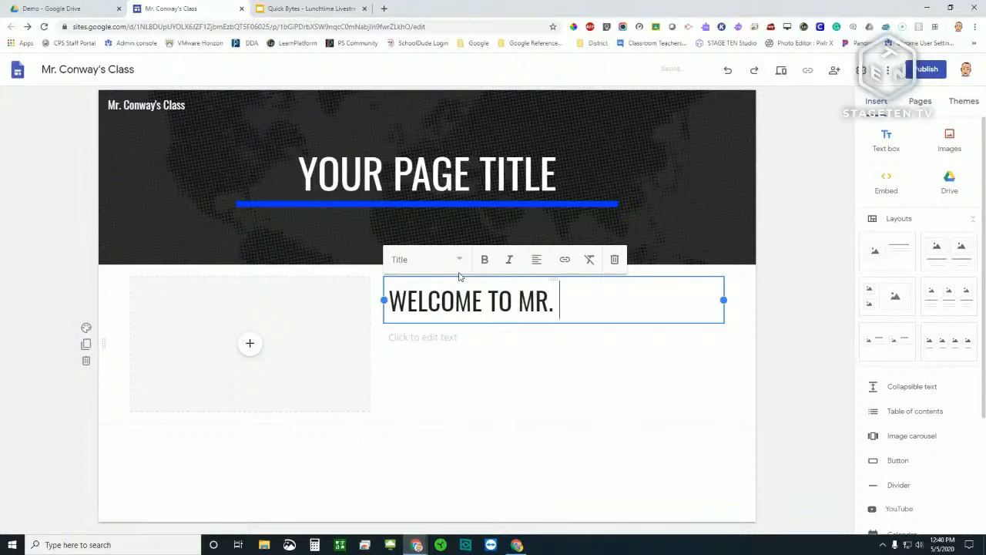
{"action": "type", "text": "CONWAY'S CLAS"}
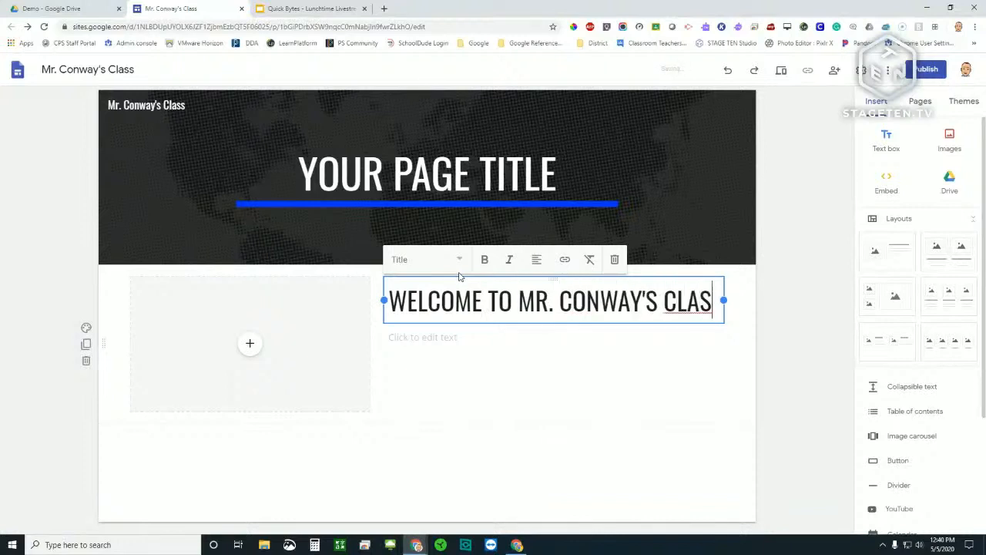
{"action": "type", "text": "S"}
{"action": "left_click", "coordinate": [560, 410]}
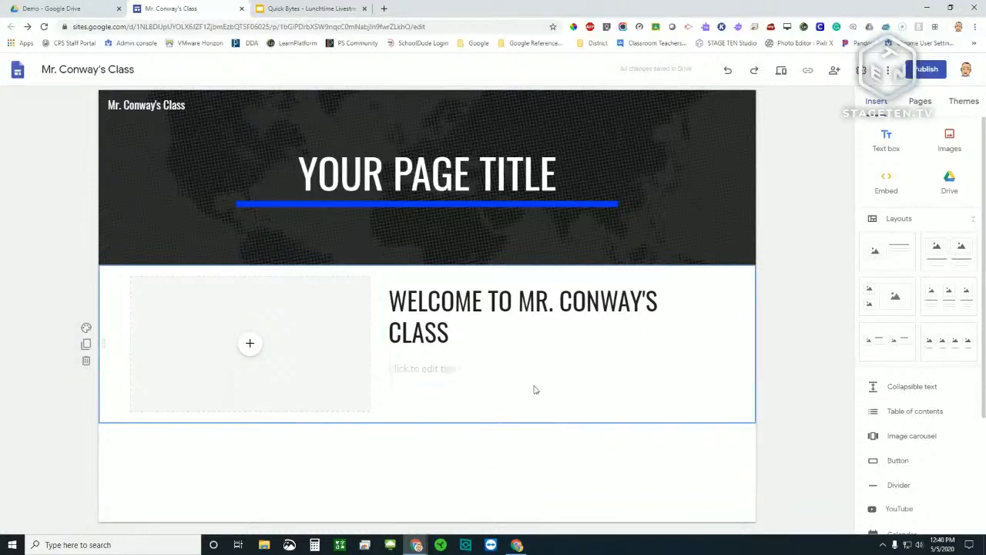
Enter "Type text here..." as the body text under the welcome title
{"action": "left_click", "coordinate": [451, 367]}
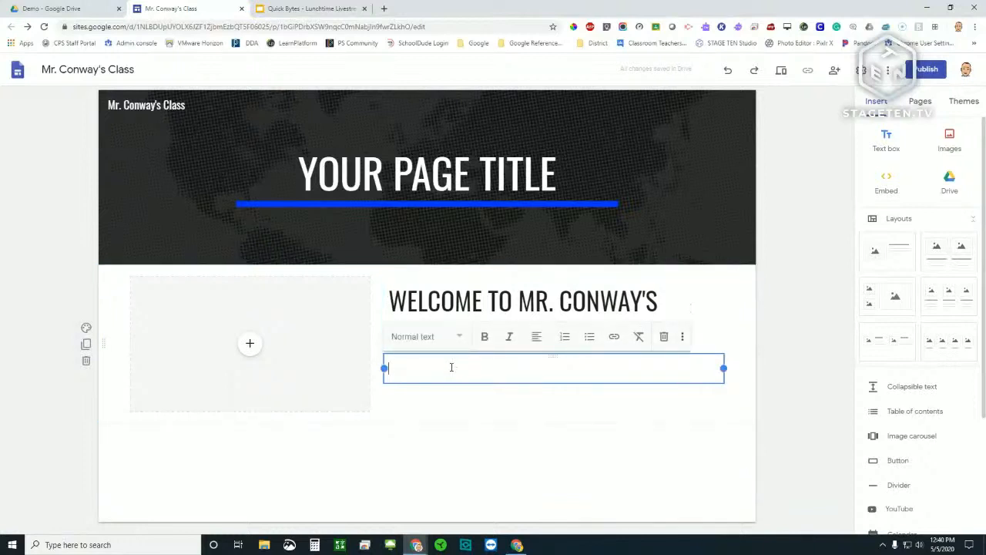
{"action": "type", "text": "Type ty"}
{"action": "key", "text": "BackSpace"}
{"action": "type", "text": "est"}
{"action": "key", "text": "BackSpace"}
{"action": "key", "text": "BackSpace"}
{"action": "type", "text": "xt here..."}
{"action": "left_click", "coordinate": [500, 462]}
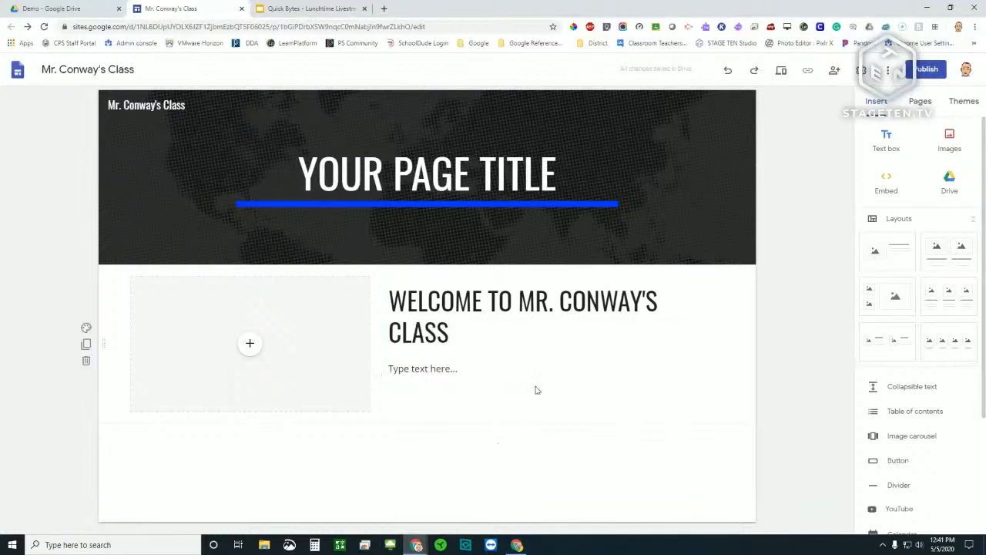
Examine the text style choices for the welcome title and the additional formatting options for the body text below it
{"action": "left_click", "coordinate": [448, 312]}
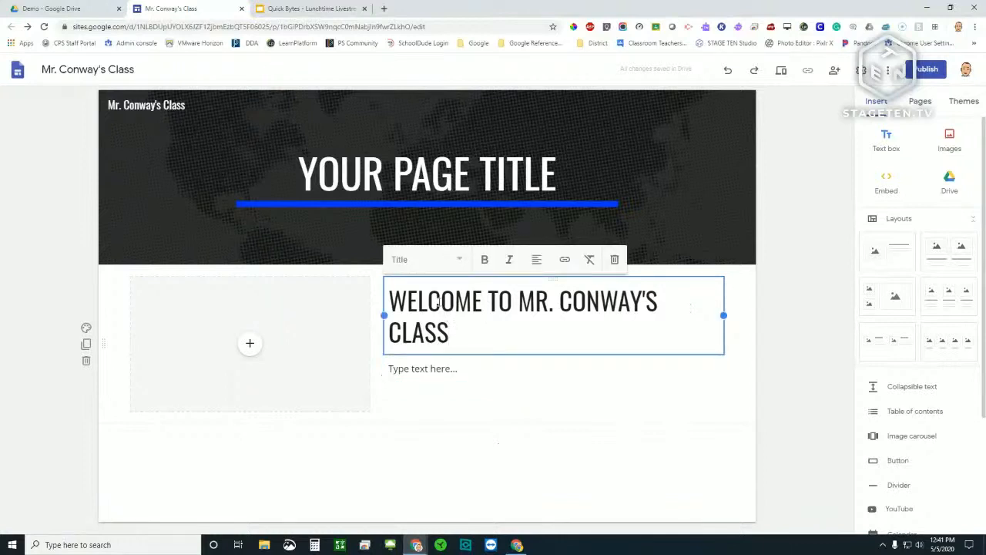
{"action": "left_click", "coordinate": [453, 262]}
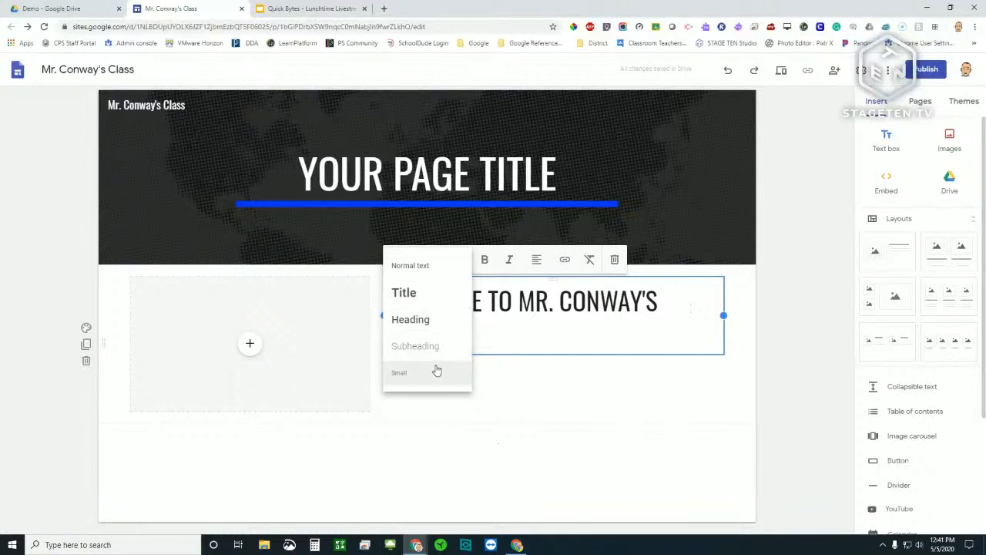
{"action": "left_click", "coordinate": [562, 369]}
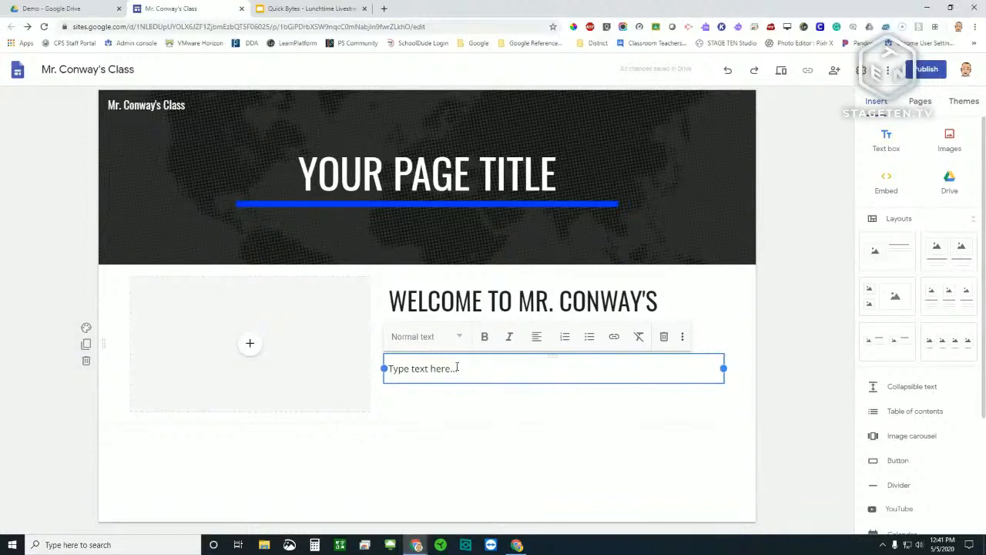
{"action": "left_click_drag", "start_coordinate": [458, 369], "coordinate": [388, 357]}
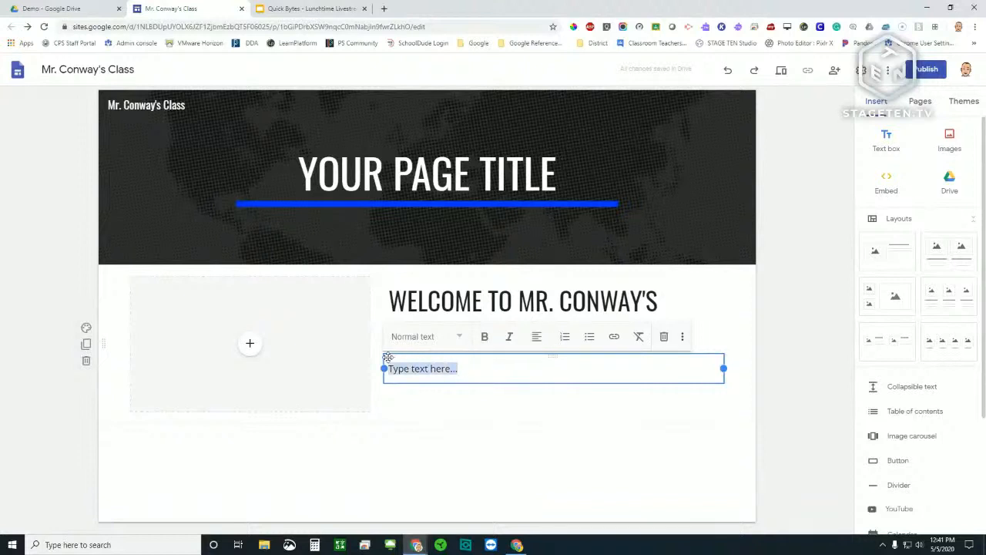
{"action": "left_click", "coordinate": [601, 396]}
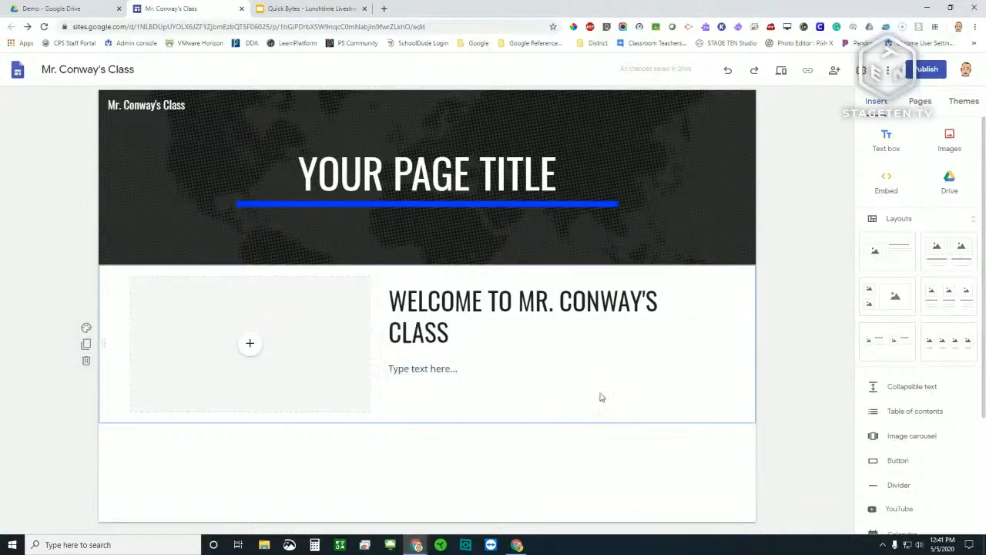
{"action": "left_click", "coordinate": [519, 378]}
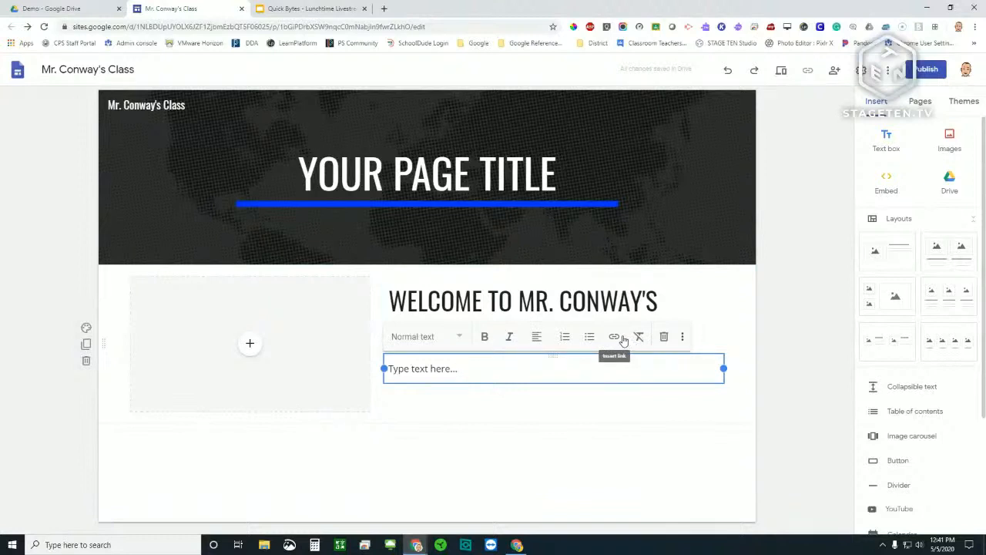
{"action": "left_click", "coordinate": [683, 339]}
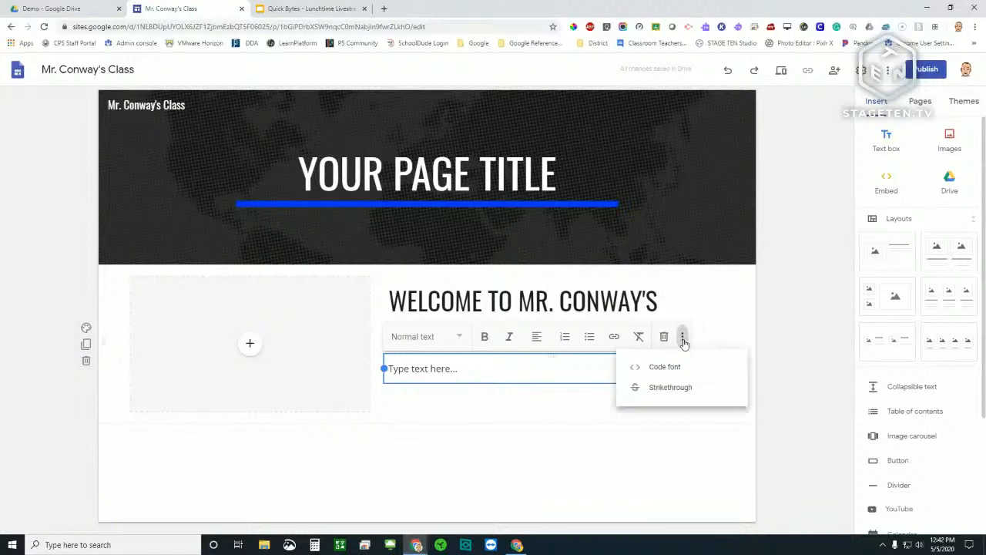
{"action": "left_click", "coordinate": [575, 370]}
{"action": "left_click", "coordinate": [614, 417]}
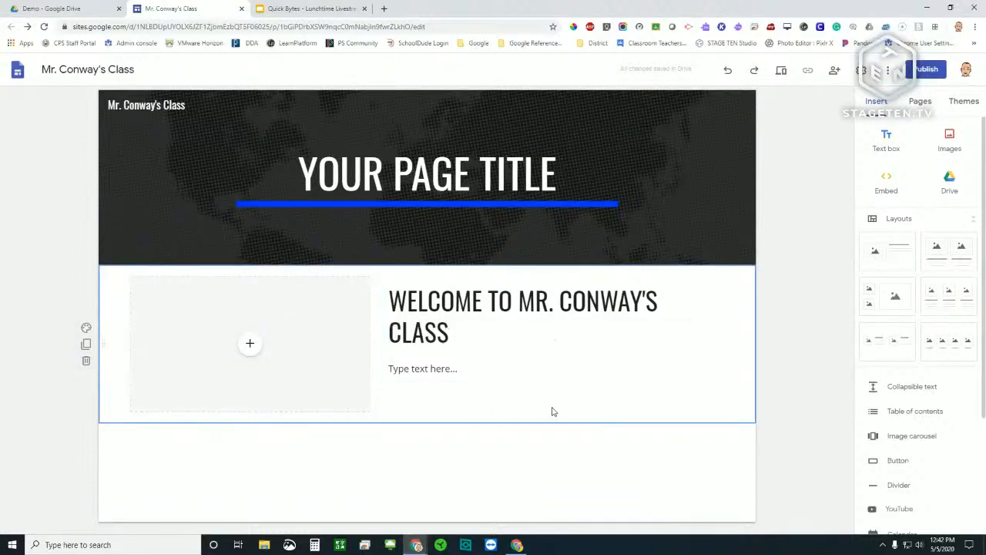
Upload the image "Quick Bytes - Lunchtime Livestream" from the computer into the placeholder beside the welcome title
{"action": "left_click", "coordinate": [250, 344]}
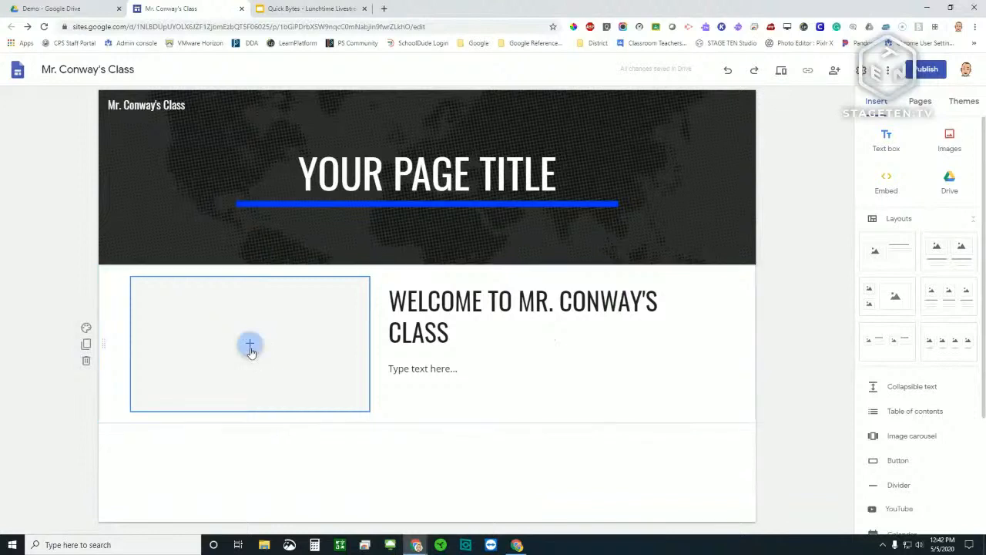
{"action": "left_click", "coordinate": [279, 376]}
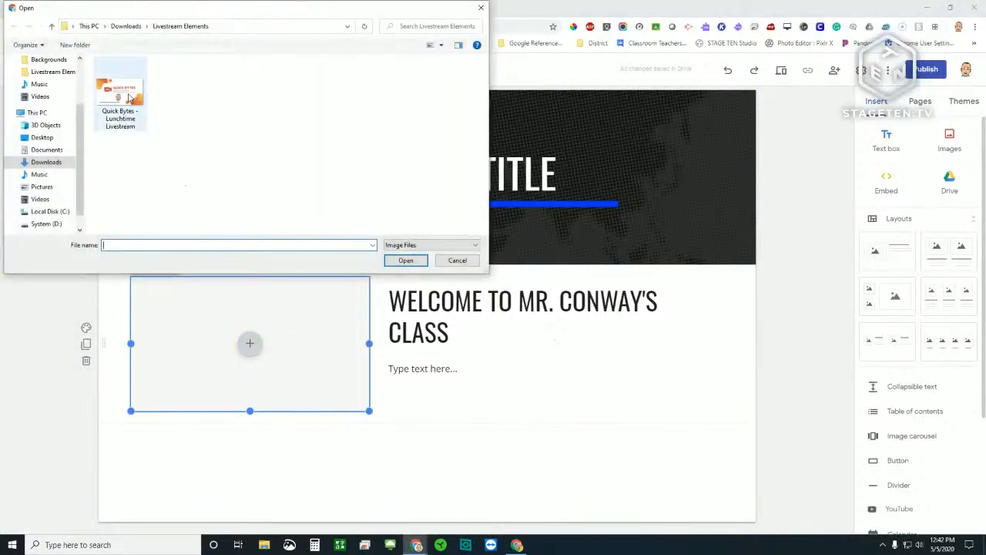
{"action": "left_click", "coordinate": [131, 98]}
{"action": "left_click", "coordinate": [408, 261]}
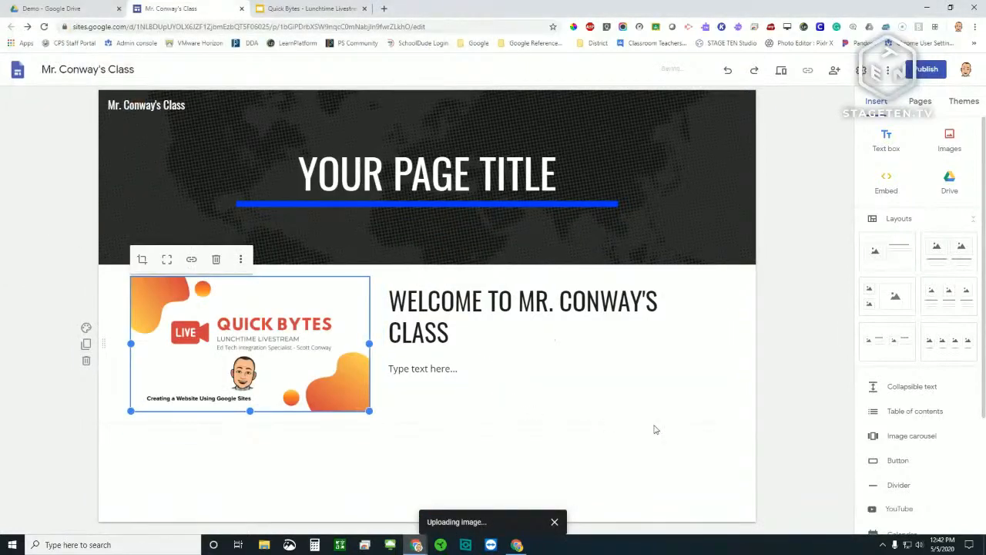
{"action": "left_click", "coordinate": [771, 393]}
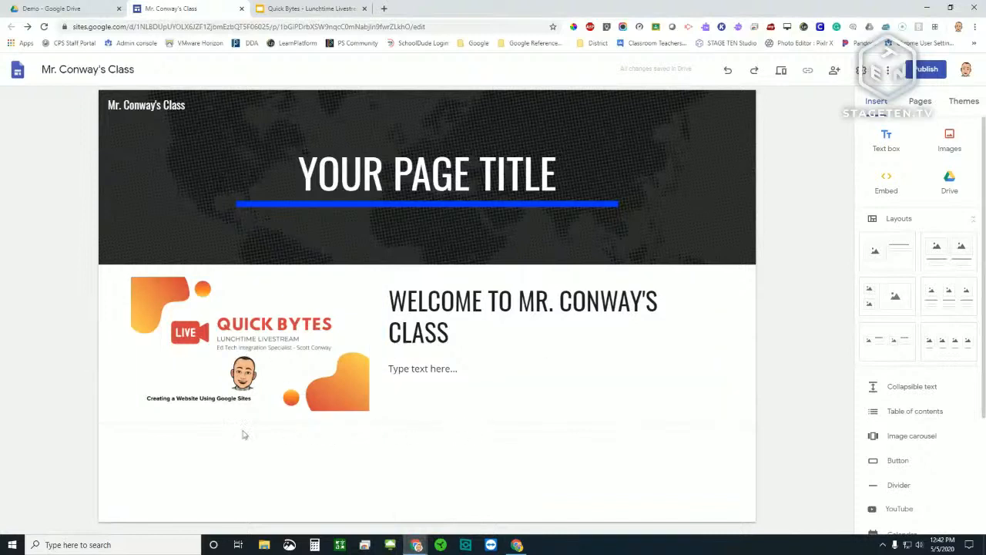
Add an empty text box below the image section and set its section background to Emphasis 1
{"action": "double_click", "coordinate": [421, 454]}
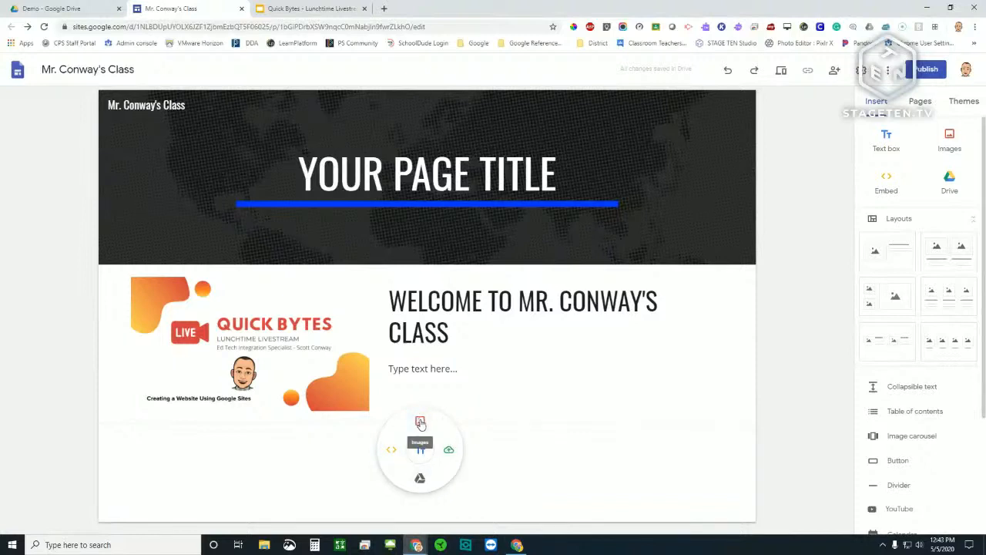
{"action": "left_click", "coordinate": [420, 452]}
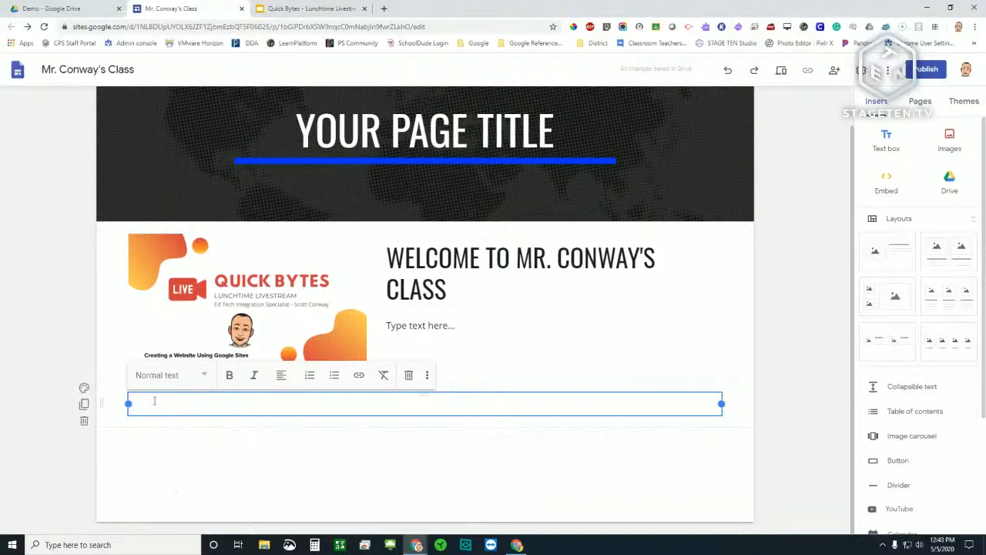
{"action": "left_click", "coordinate": [84, 389]}
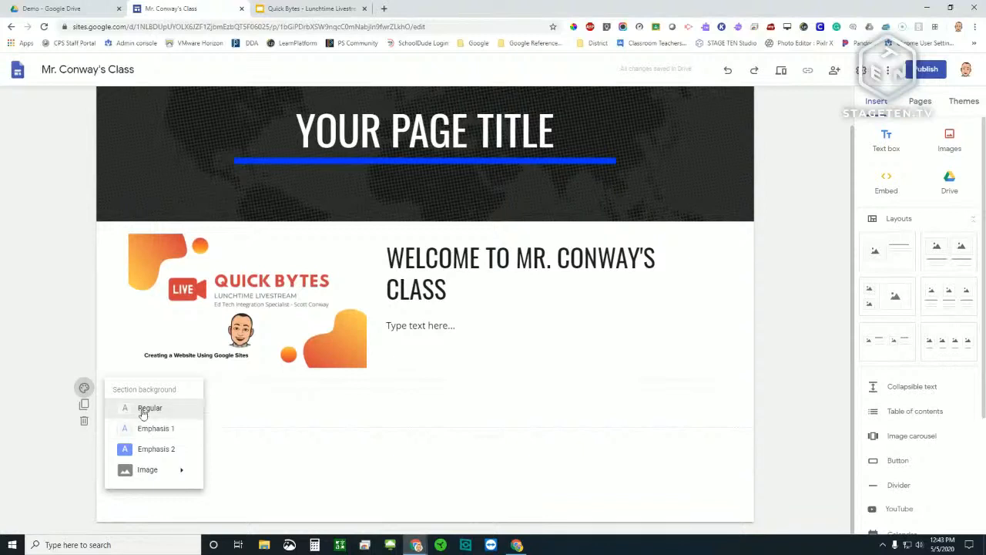
{"action": "left_click", "coordinate": [156, 429]}
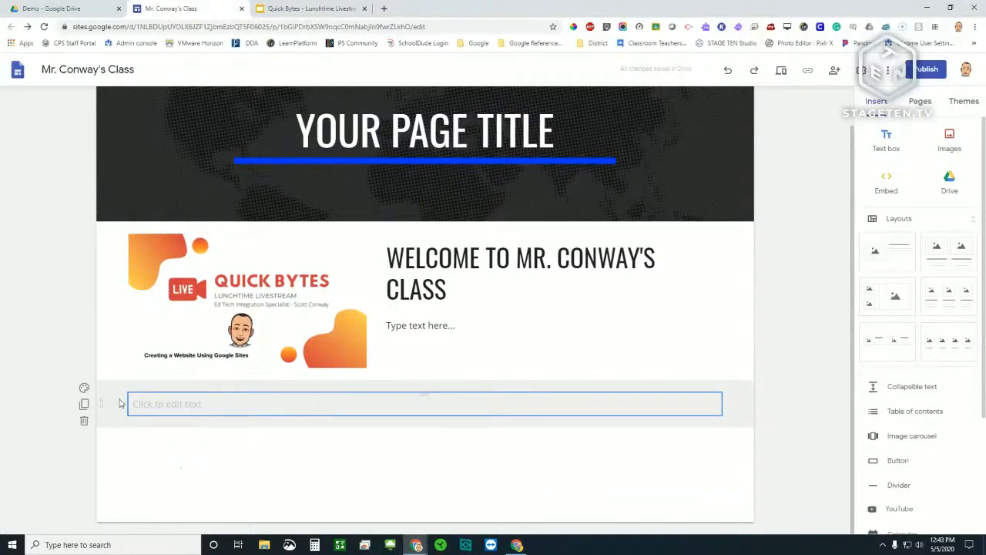
Try the Emphasis 2 background on the empty text section and return it to Emphasis 1
{"action": "left_click", "coordinate": [84, 388]}
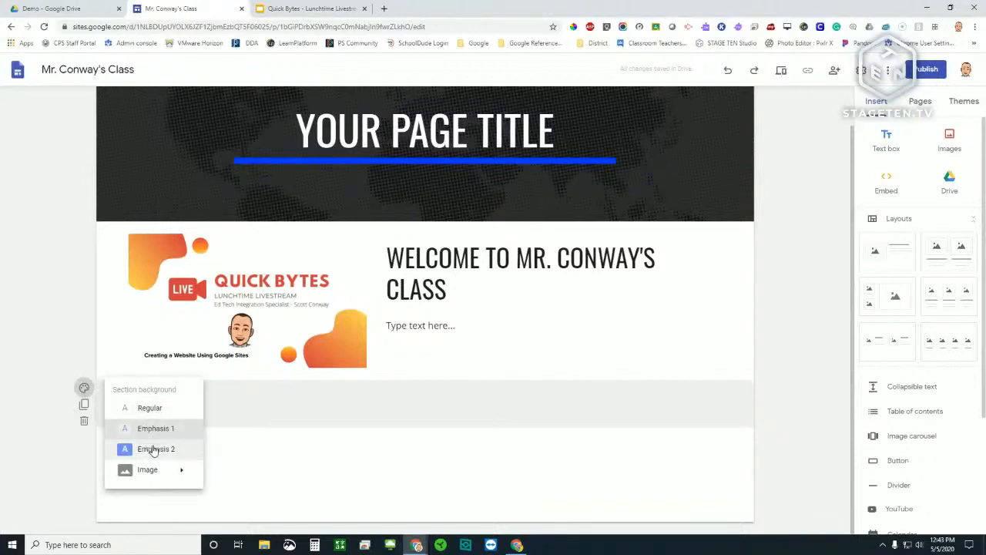
{"action": "left_click", "coordinate": [154, 449]}
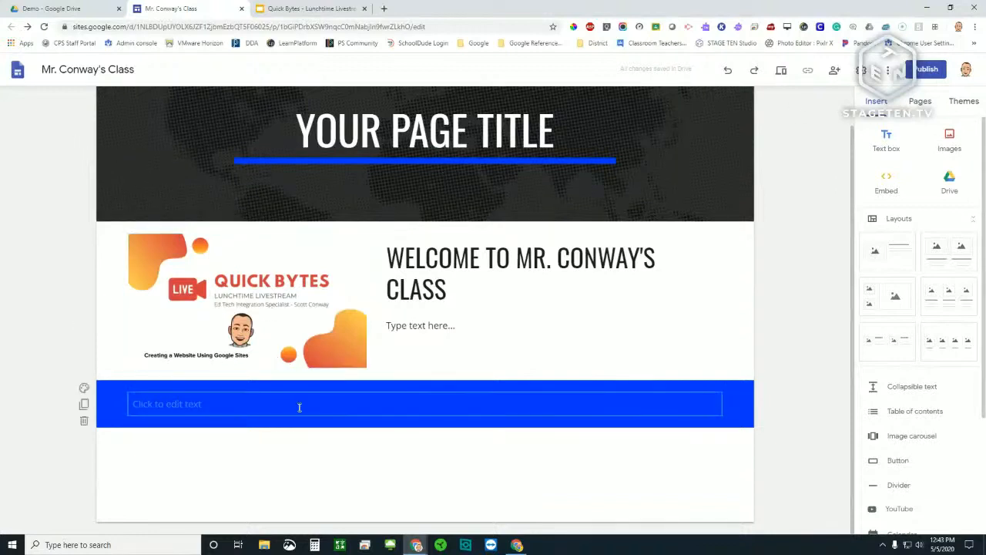
{"action": "left_click", "coordinate": [84, 388]}
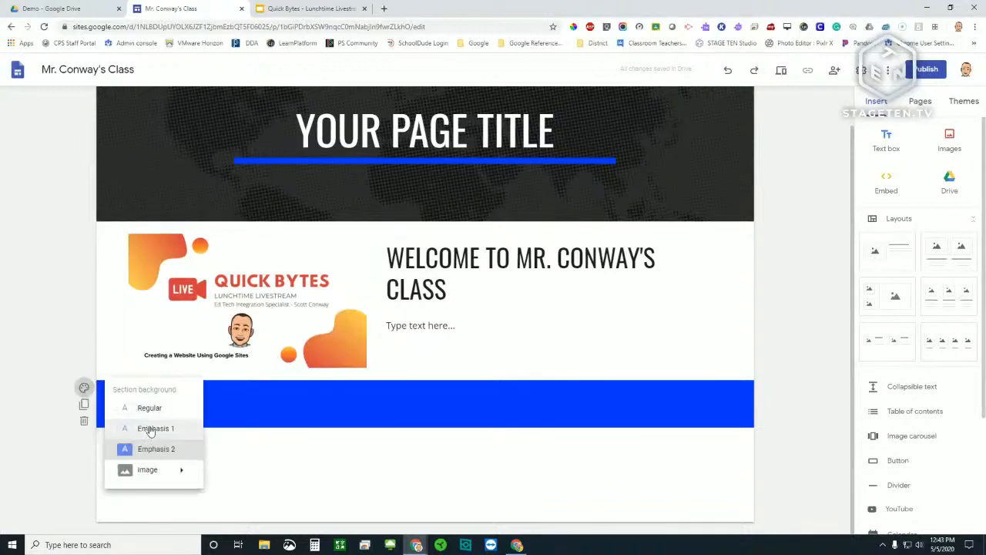
{"action": "mouse_move", "coordinate": [157, 473]}
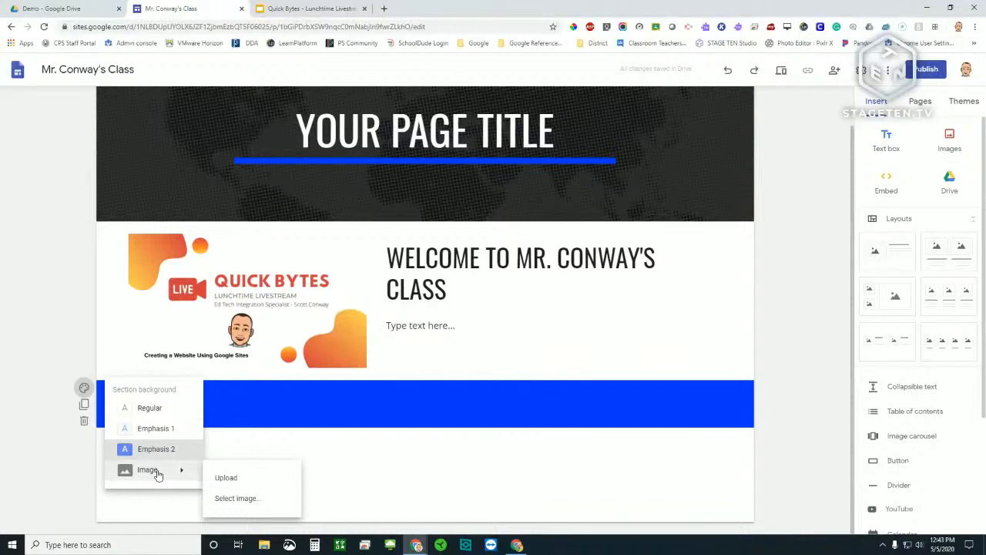
{"action": "left_click", "coordinate": [291, 403]}
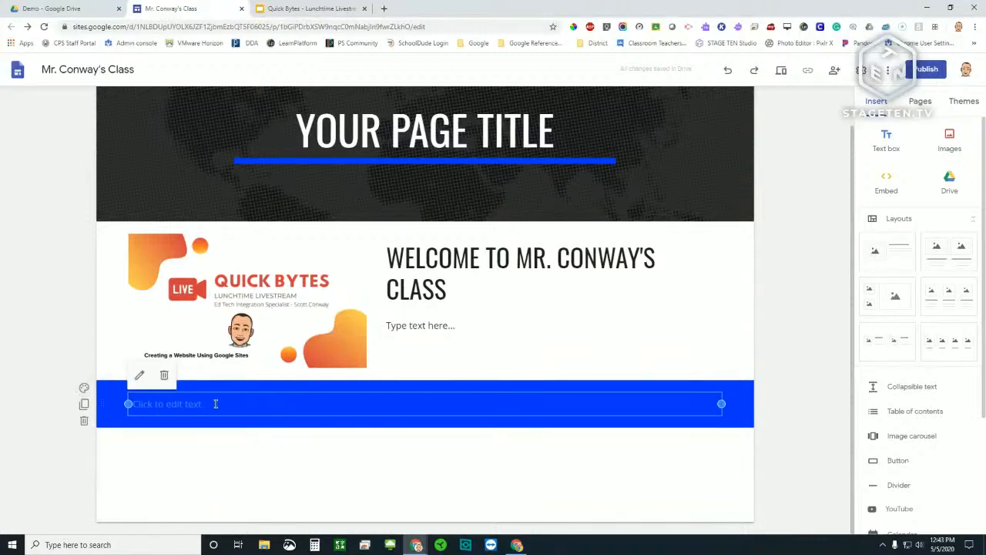
{"action": "left_click", "coordinate": [85, 388]}
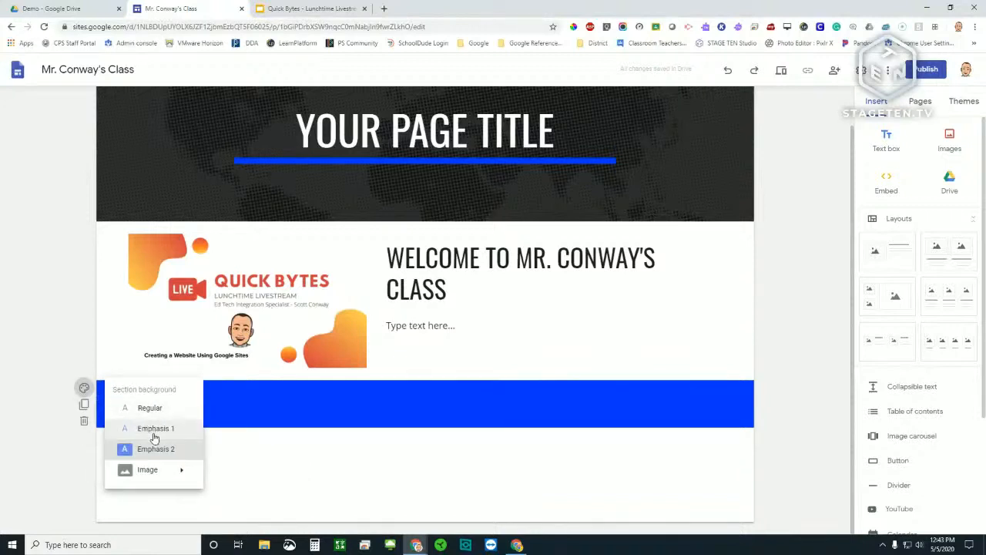
{"action": "left_click", "coordinate": [197, 430]}
Enter "Break the page" in the empty text box of the shaded section below the image
{"action": "left_click", "coordinate": [230, 410]}
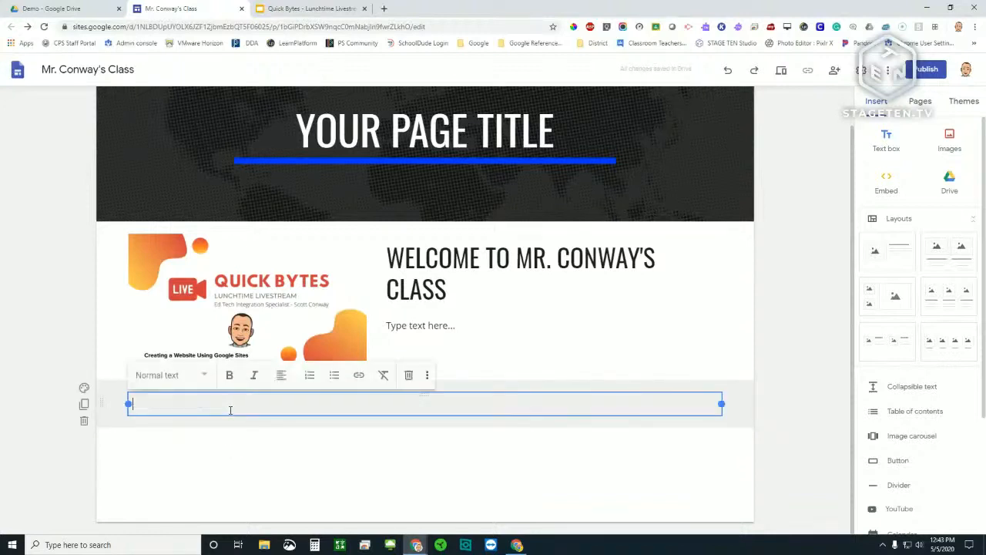
{"action": "type", "text": "Break the page"}
{"action": "left_click", "coordinate": [176, 451]}
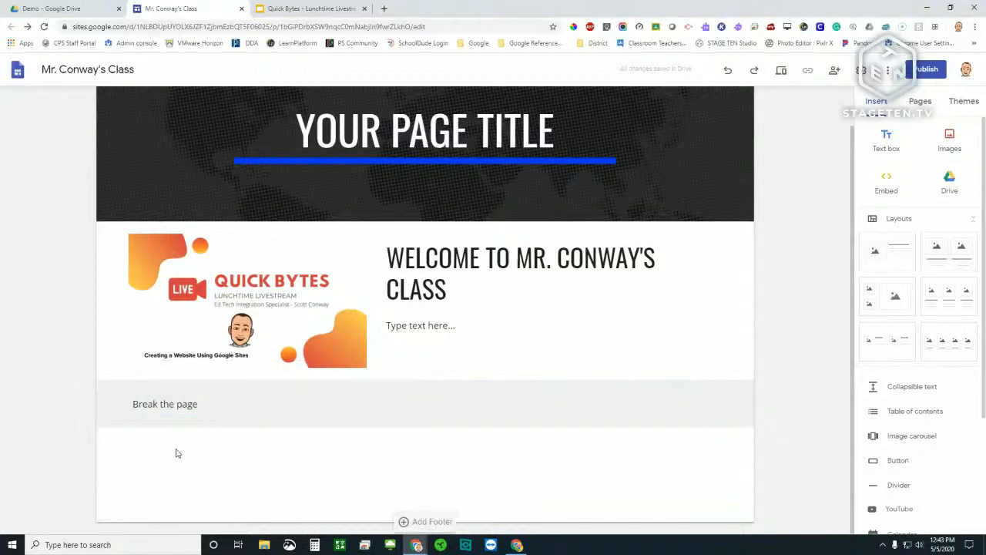
Format the "Break the page" text with the Heading style and center it in its section
{"action": "left_click_drag", "start_coordinate": [198, 408], "coordinate": [128, 405]}
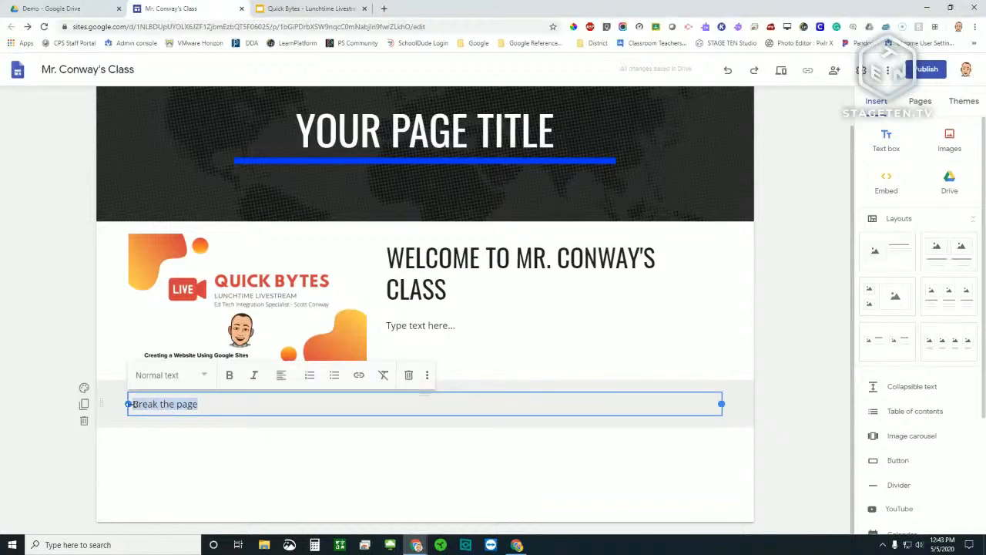
{"action": "left_click", "coordinate": [154, 379]}
{"action": "left_click", "coordinate": [160, 434]}
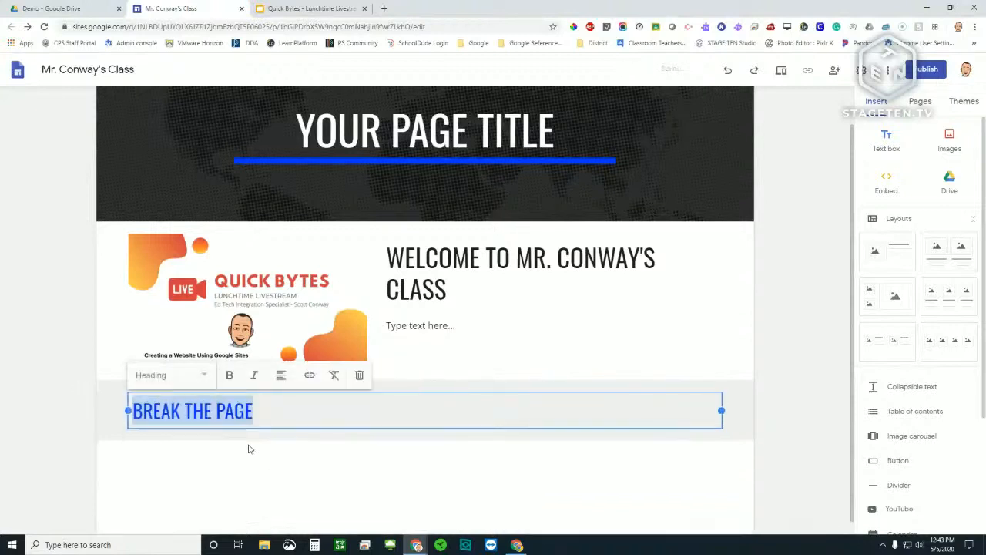
{"action": "left_click", "coordinate": [276, 462]}
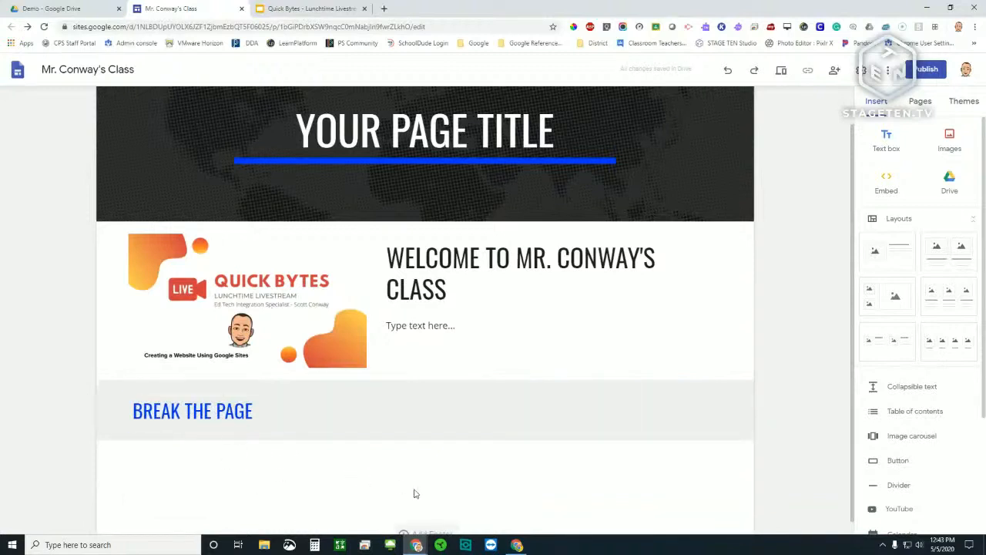
{"action": "left_click", "coordinate": [286, 410]}
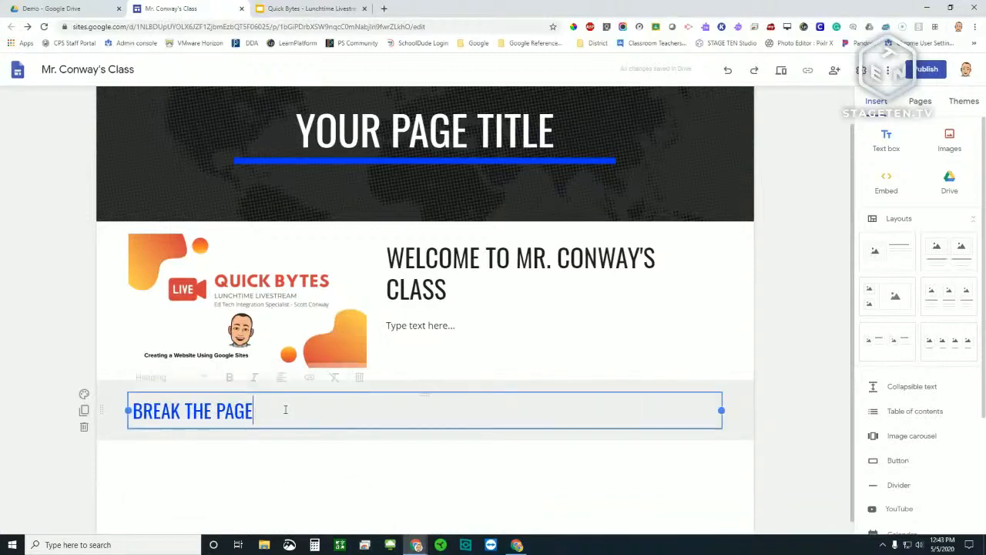
{"action": "left_click", "coordinate": [281, 375]}
{"action": "left_click", "coordinate": [284, 409]}
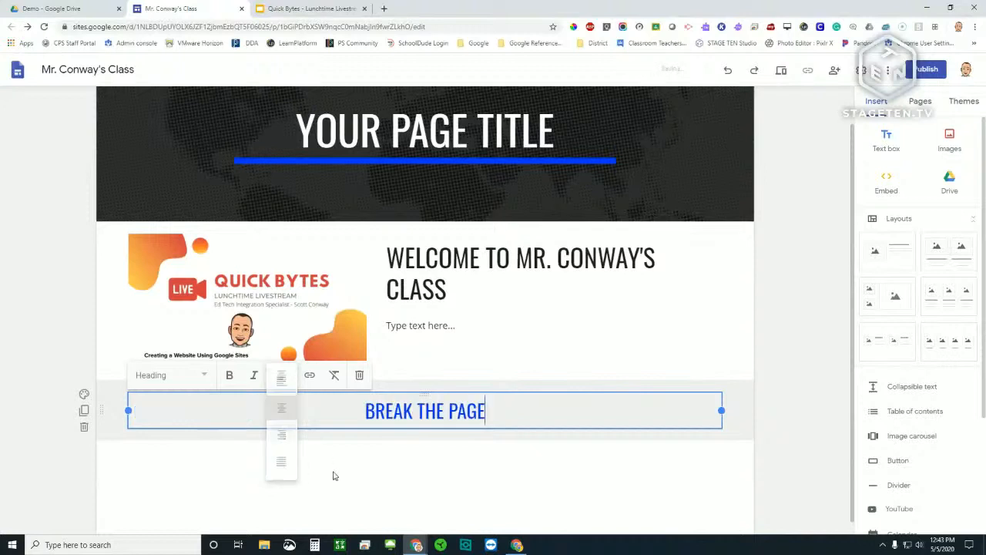
{"action": "left_click", "coordinate": [348, 472]}
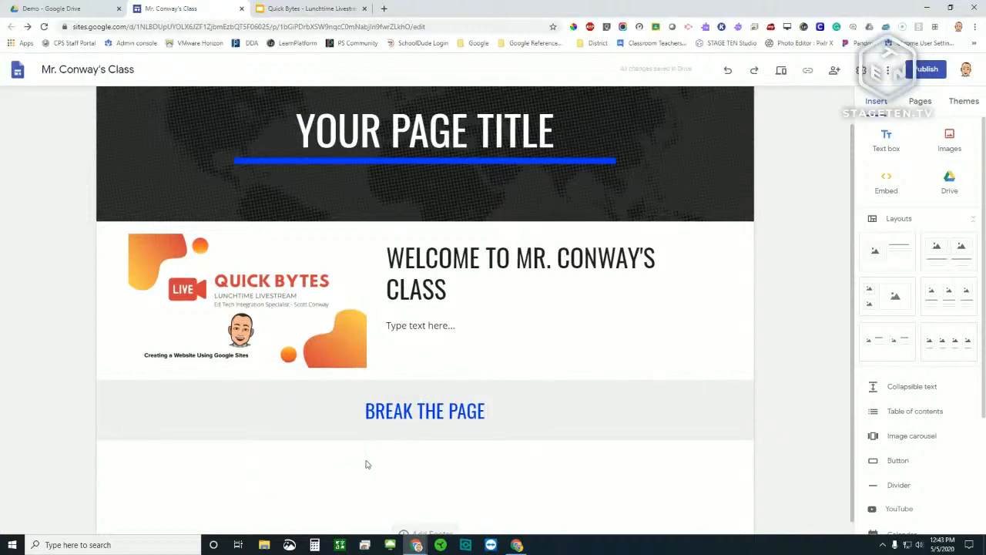
{"action": "double_click", "coordinate": [429, 476]}
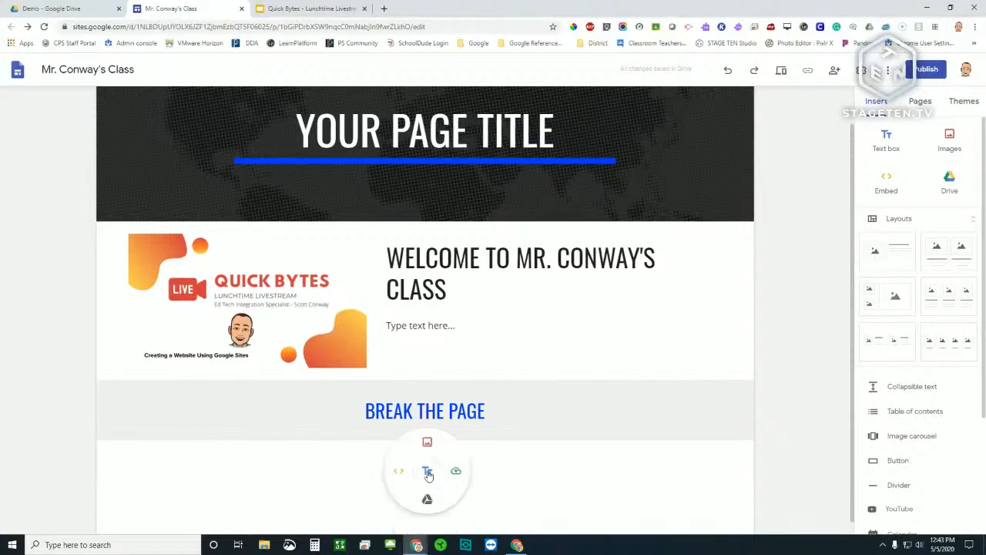
{"action": "left_click", "coordinate": [503, 463]}
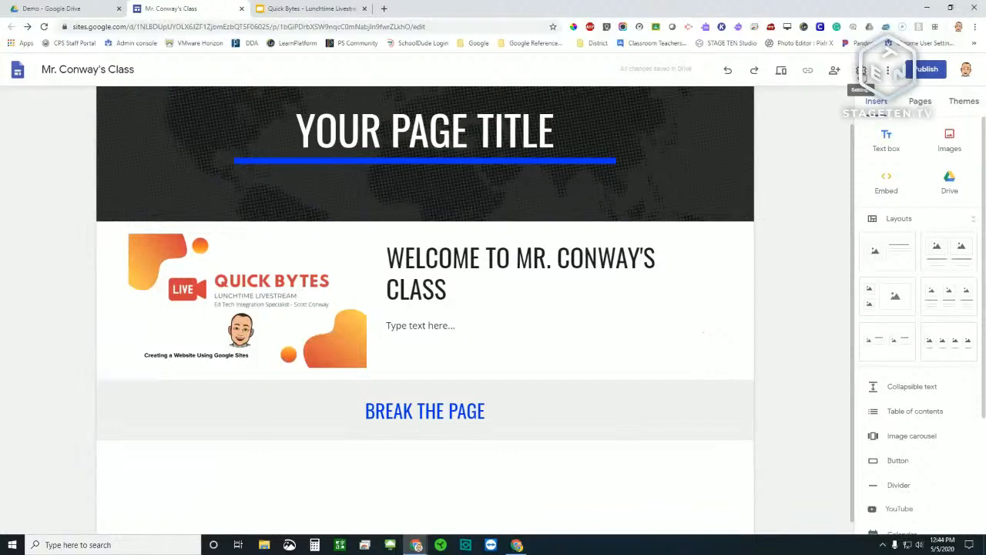
Examine the site's navigation settings, including the mode choices and the navigation color choices
{"action": "left_click", "coordinate": [862, 71]}
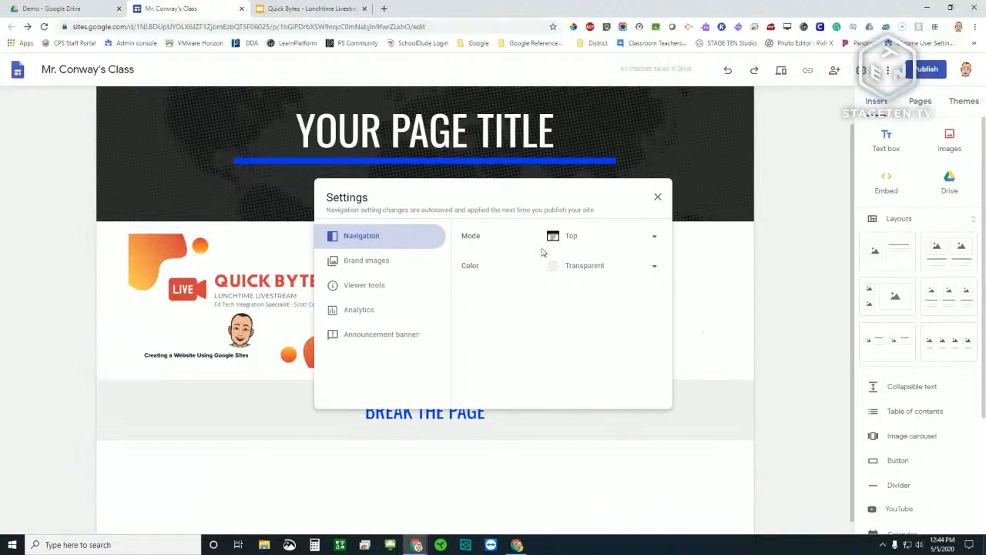
{"action": "left_click", "coordinate": [646, 243]}
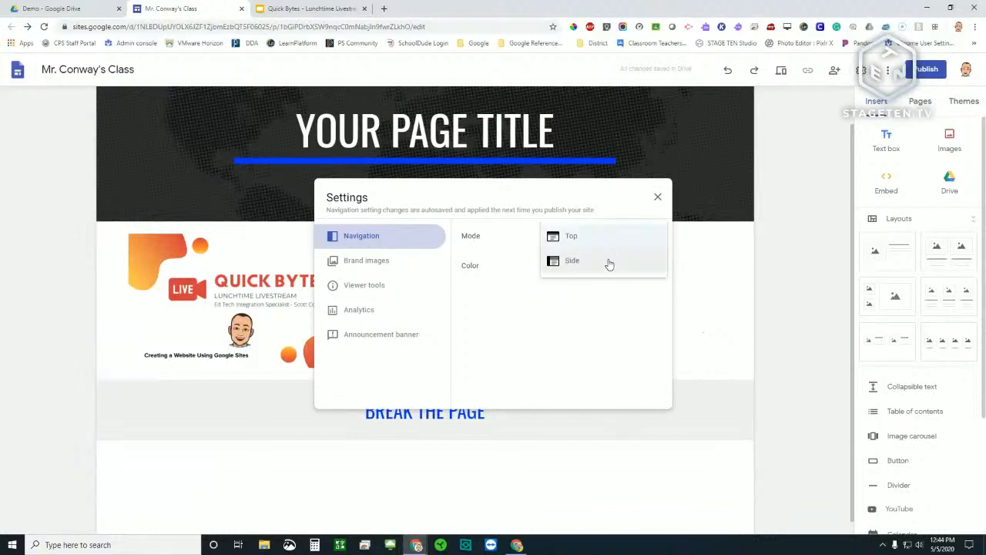
{"action": "left_click", "coordinate": [612, 240]}
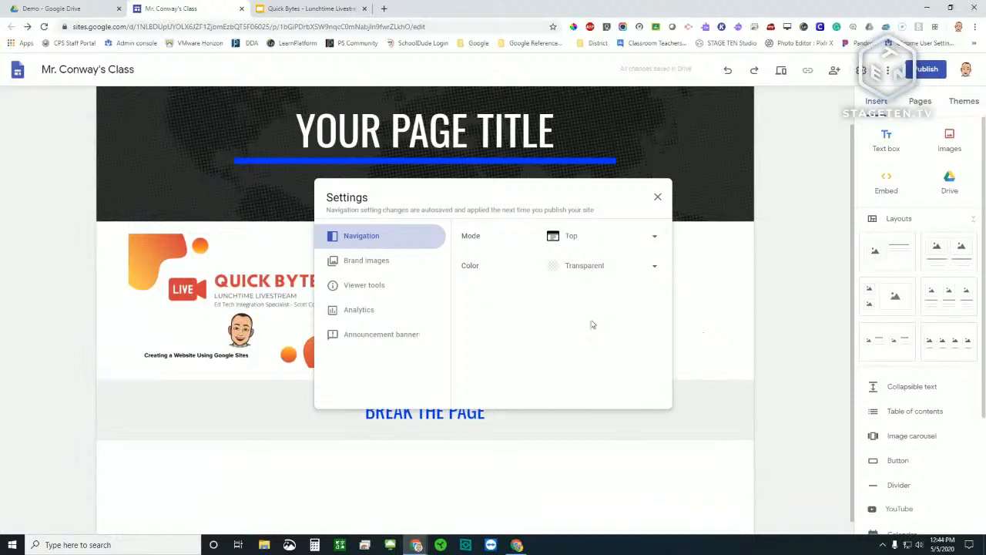
{"action": "left_click", "coordinate": [630, 267]}
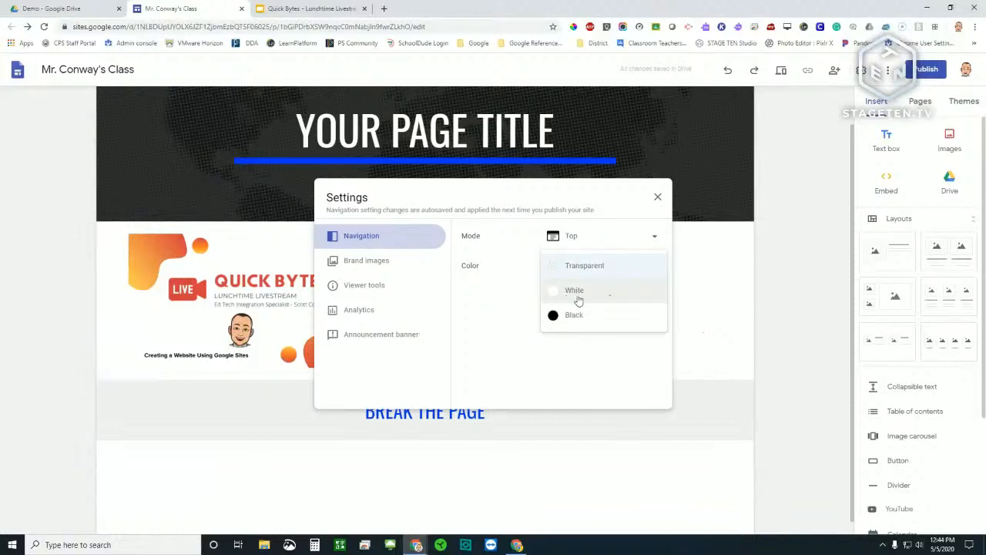
{"action": "left_click", "coordinate": [577, 351]}
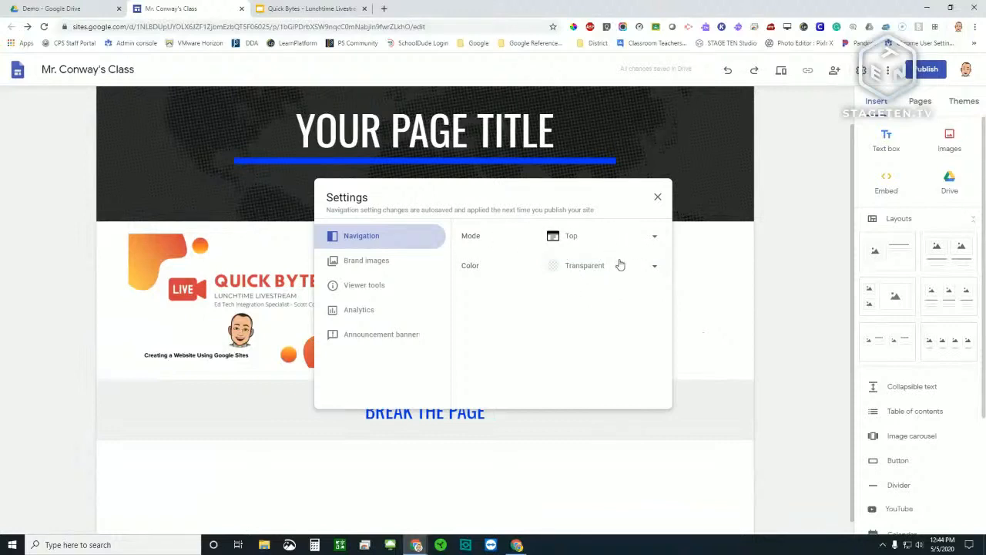
{"action": "left_click", "coordinate": [658, 200]}
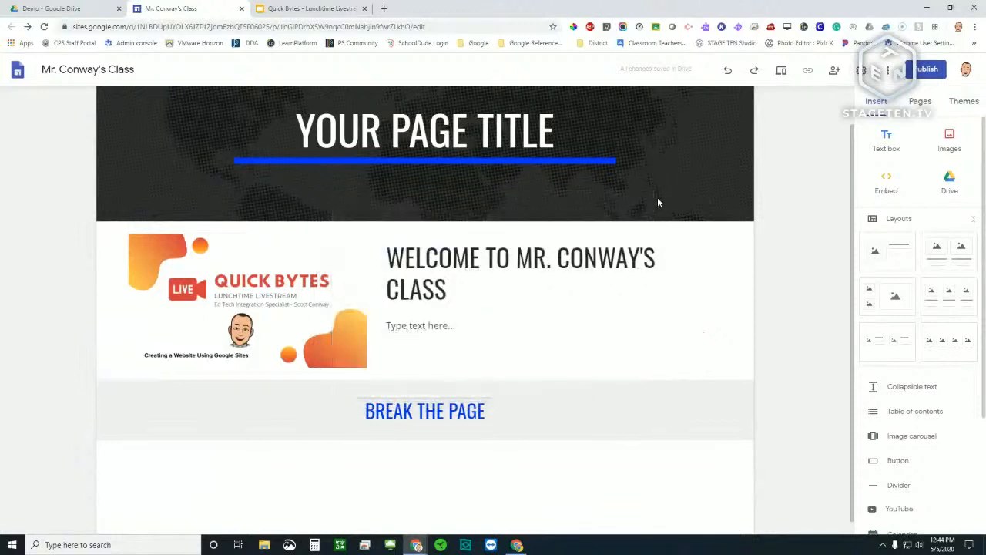
{"action": "scroll", "coordinate": [790, 176], "scroll_direction": "up", "scroll_amount": 1}
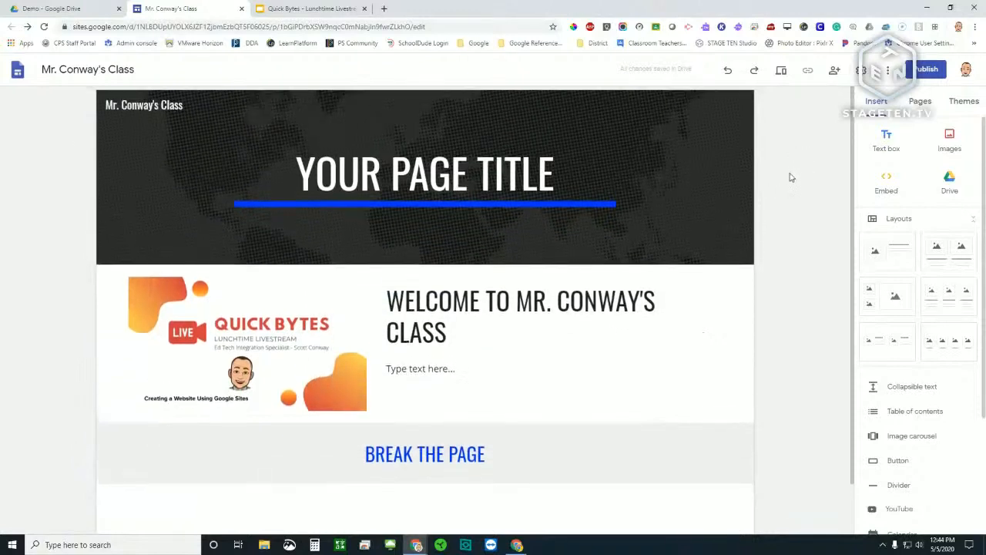
Start publishing the site, enter the class name as its web address, and examine the parts of the full URL
{"action": "left_click", "coordinate": [926, 74]}
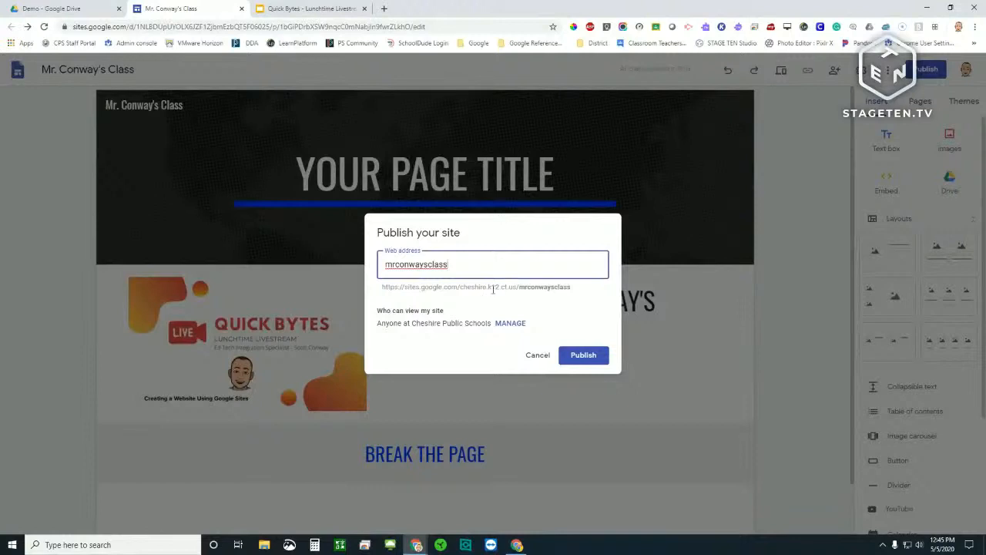
{"action": "left_click_drag", "start_coordinate": [457, 289], "coordinate": [518, 289]}
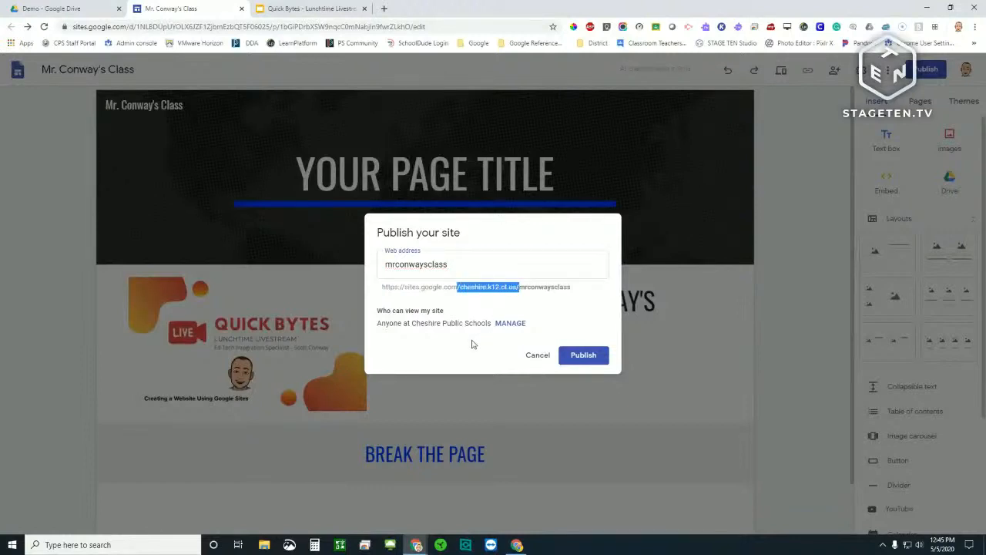
{"action": "left_click_drag", "start_coordinate": [383, 286], "coordinate": [458, 286]}
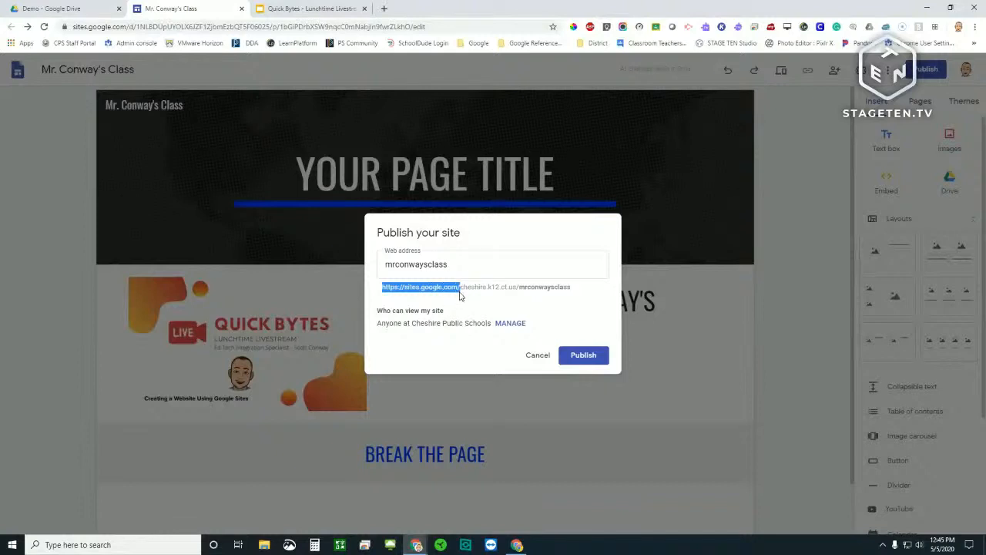
{"action": "left_click", "coordinate": [462, 289]}
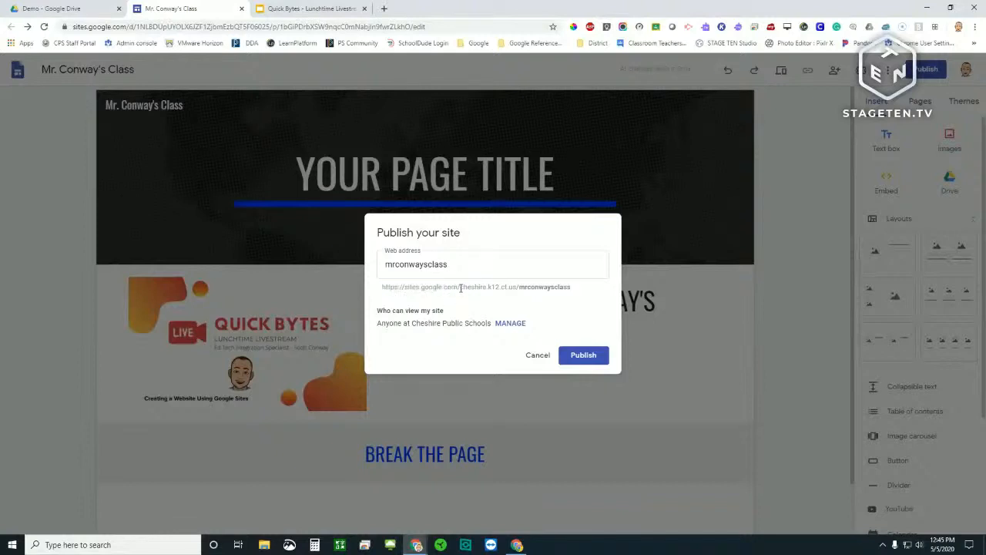
{"action": "left_click_drag", "start_coordinate": [461, 289], "coordinate": [516, 297]}
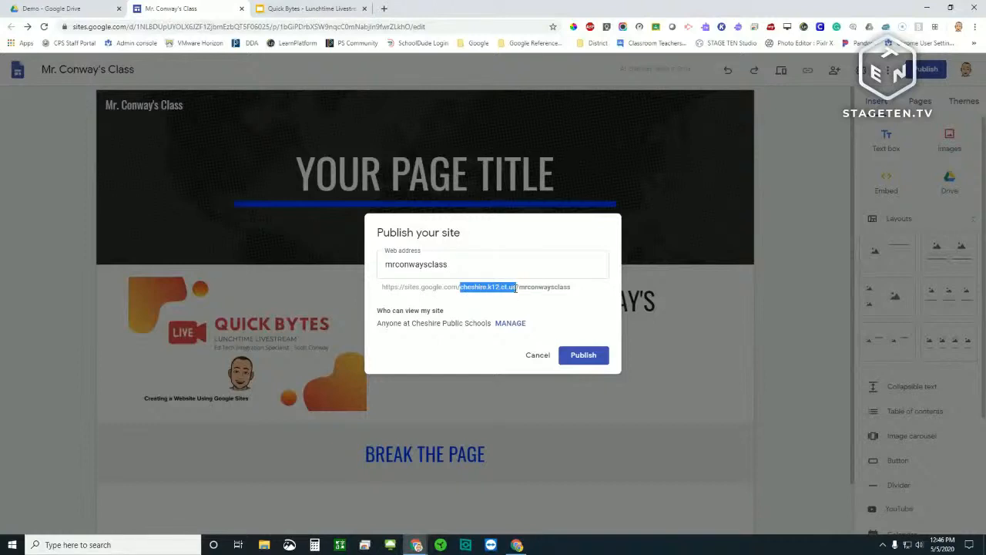
{"action": "left_click_drag", "start_coordinate": [519, 287], "coordinate": [573, 286]}
{"action": "left_click", "coordinate": [573, 293]}
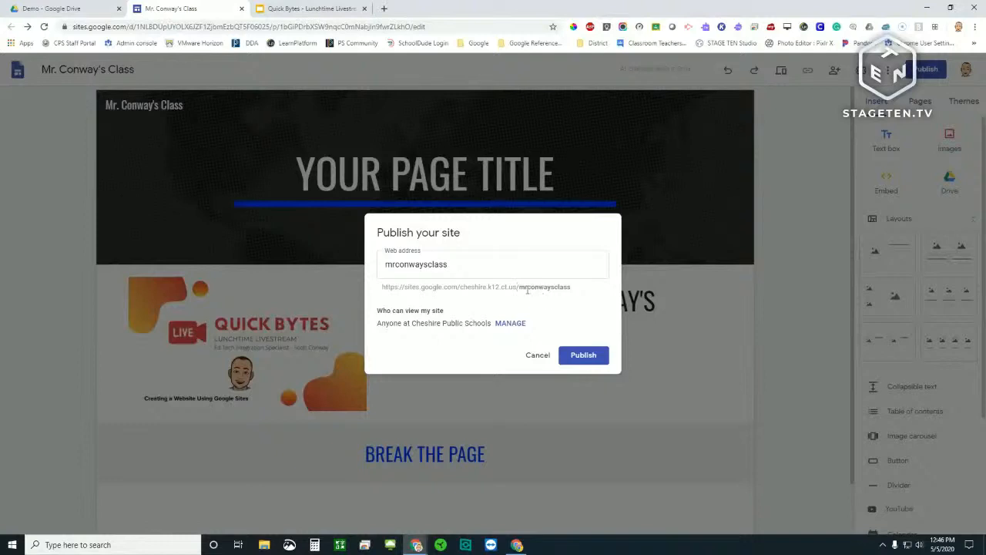
{"action": "left_click_drag", "start_coordinate": [520, 288], "coordinate": [571, 290]}
{"action": "left_click", "coordinate": [548, 303]}
Set the publishing access to "Anyone can find and view the published version" and look at the options for inviting people
{"action": "left_click", "coordinate": [509, 324]}
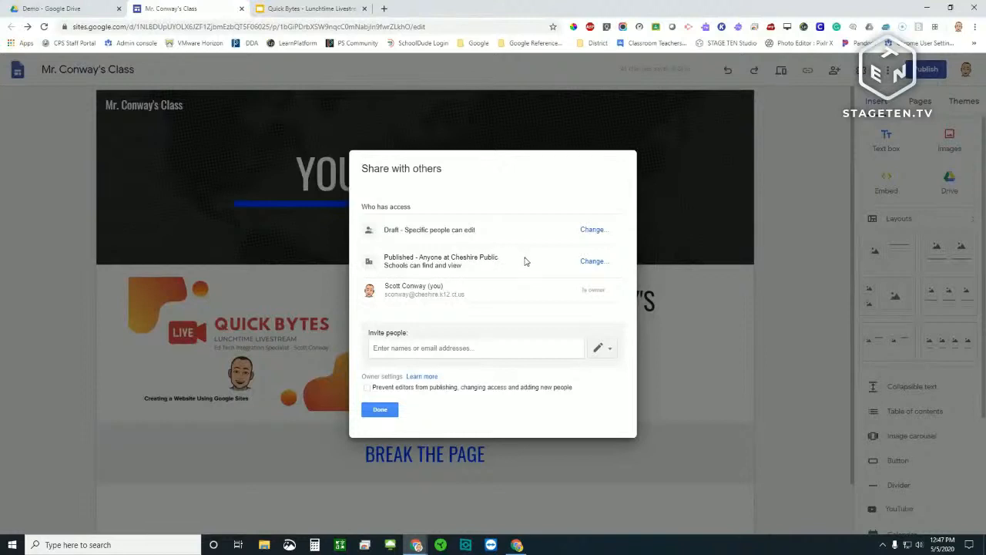
{"action": "left_click", "coordinate": [586, 263]}
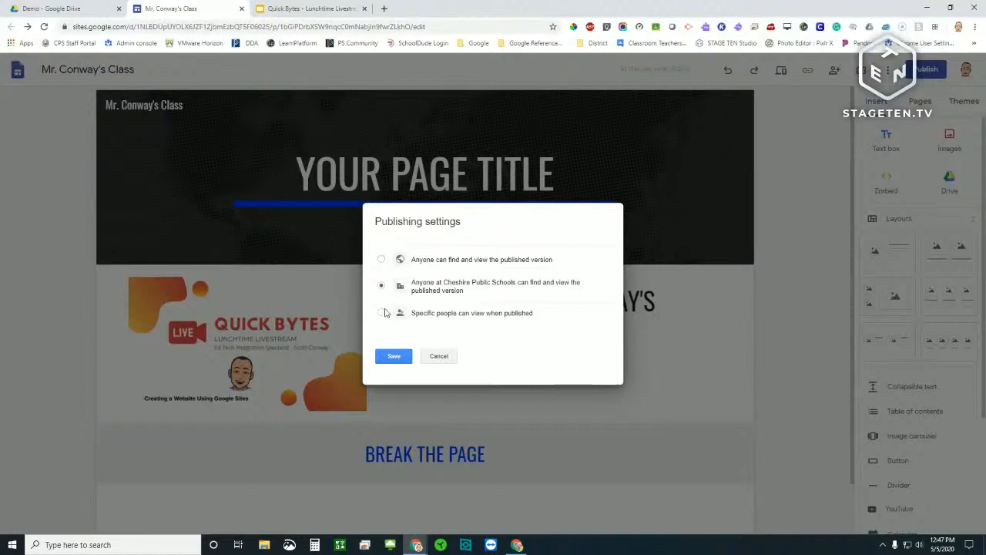
{"action": "left_click", "coordinate": [380, 260]}
{"action": "left_click", "coordinate": [394, 356]}
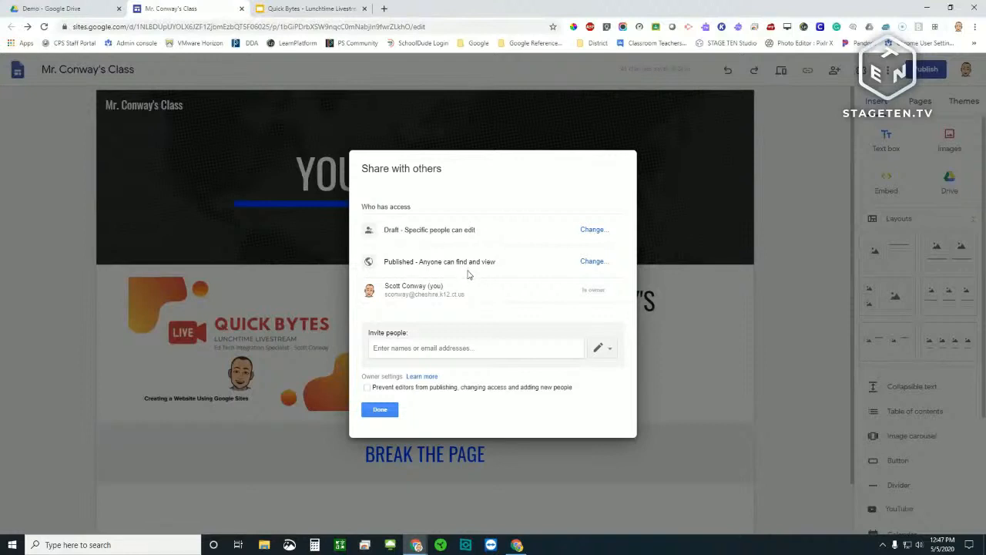
{"action": "left_click", "coordinate": [420, 349]}
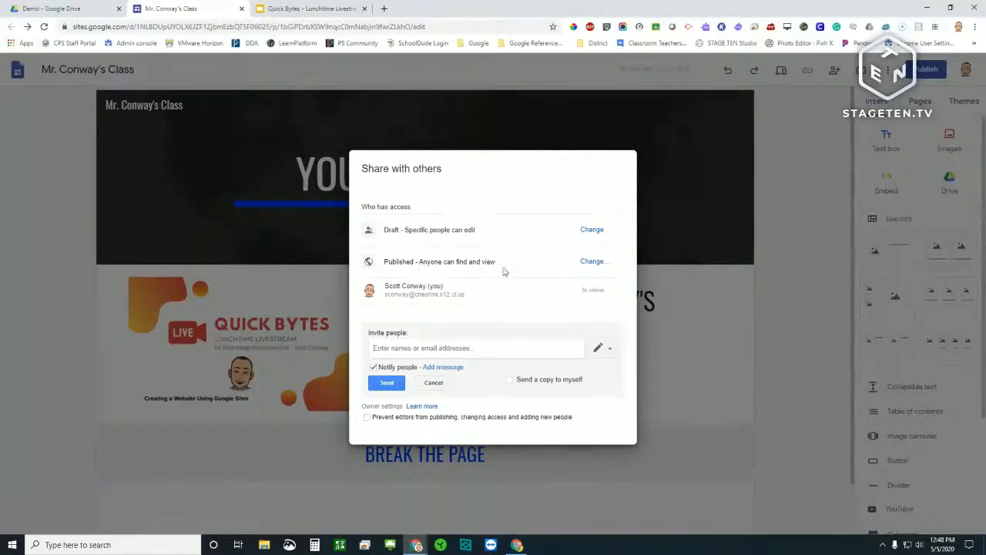
{"action": "left_click", "coordinate": [441, 383]}
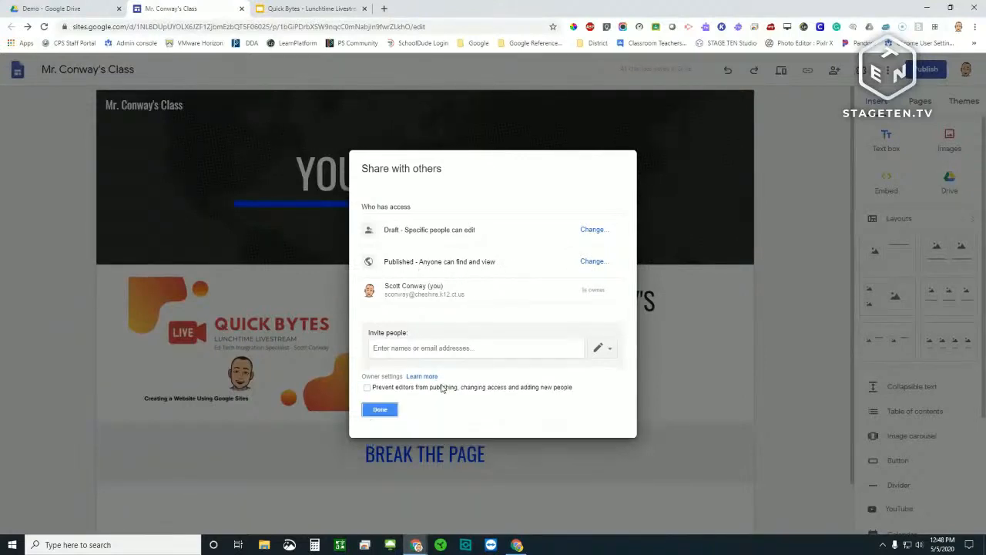
{"action": "left_click", "coordinate": [380, 410]}
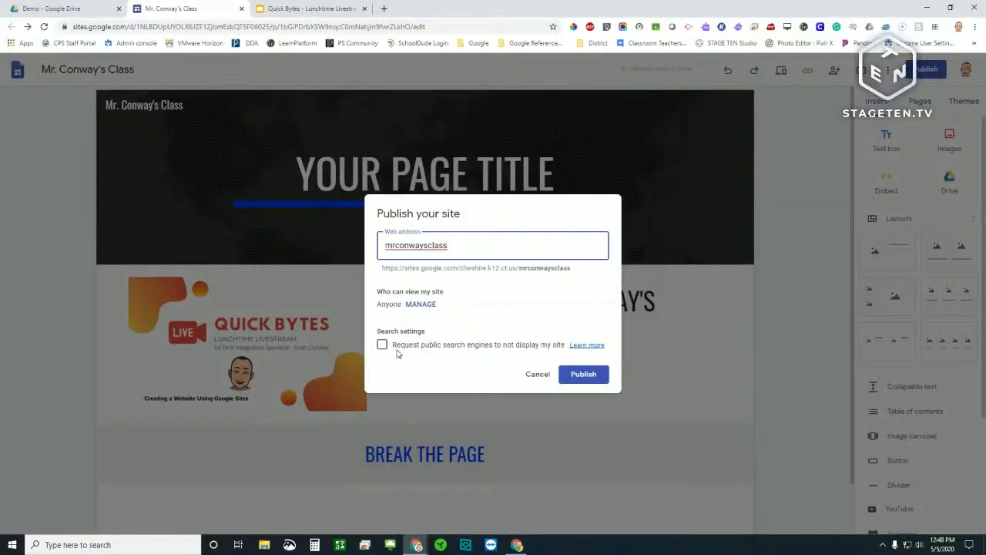
Publish the site, open its published version, and compare it with the page in the editor
{"action": "left_click", "coordinate": [586, 376]}
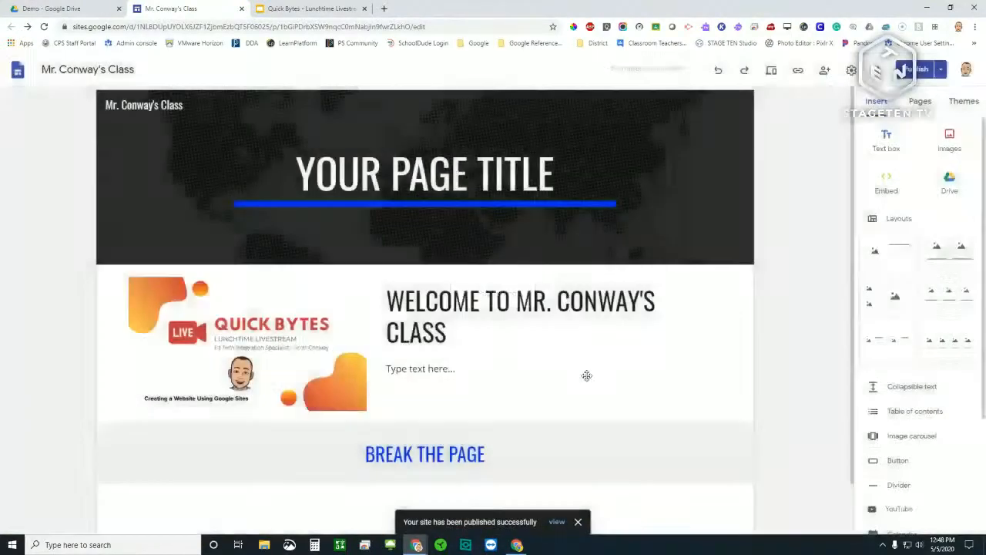
{"action": "left_click", "coordinate": [556, 522]}
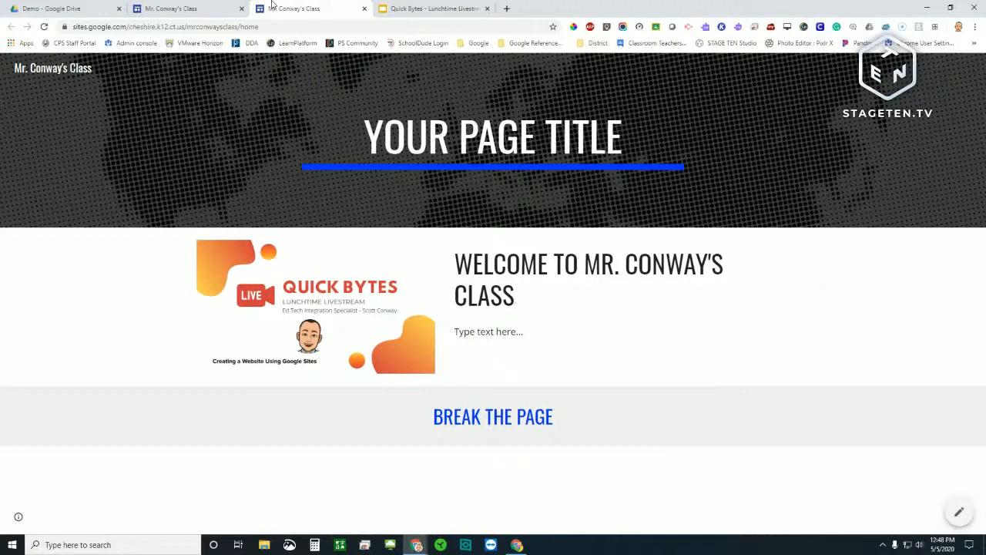
{"action": "left_click", "coordinate": [171, 8]}
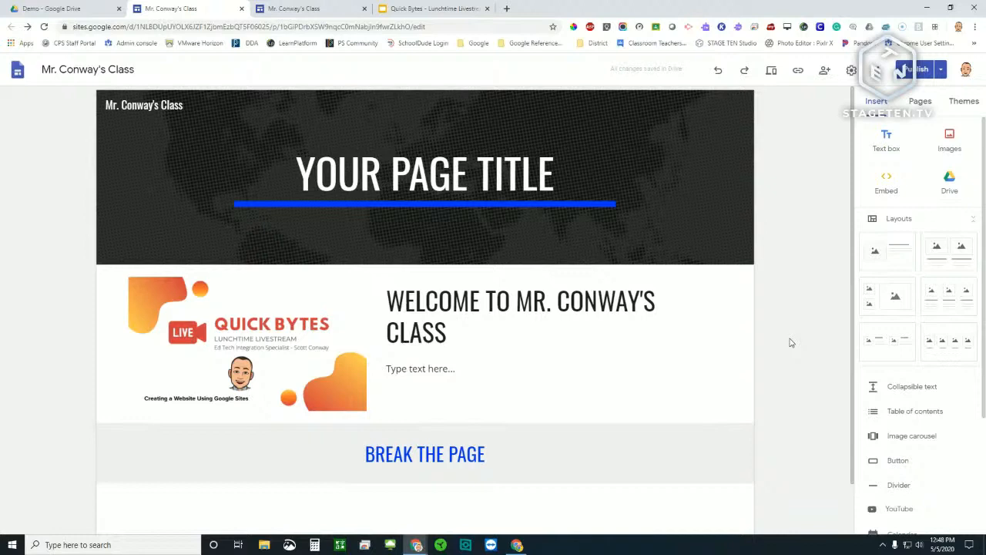
{"action": "left_click", "coordinate": [316, 9]}
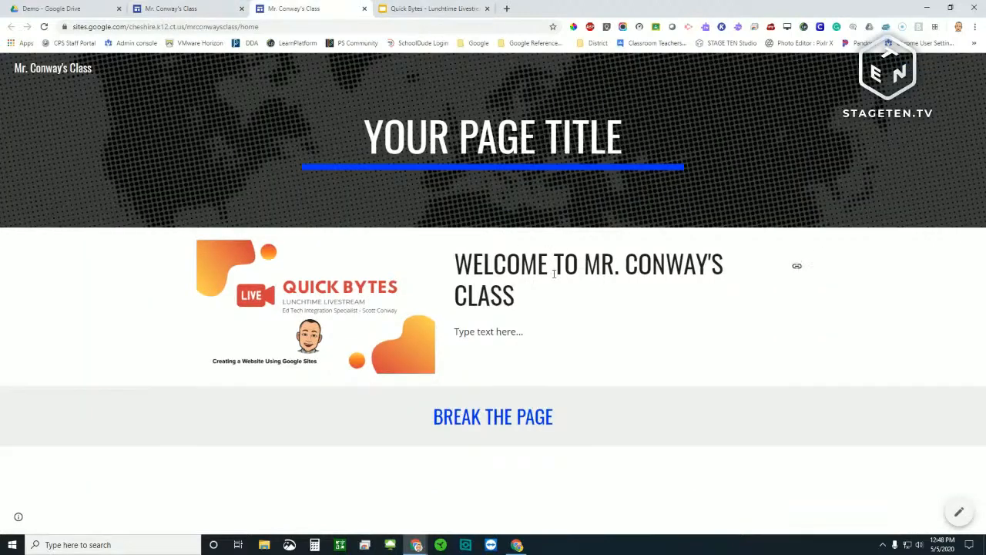
Return to the site editor and left-align the "Break the page" heading in its section
{"action": "left_click", "coordinate": [215, 7]}
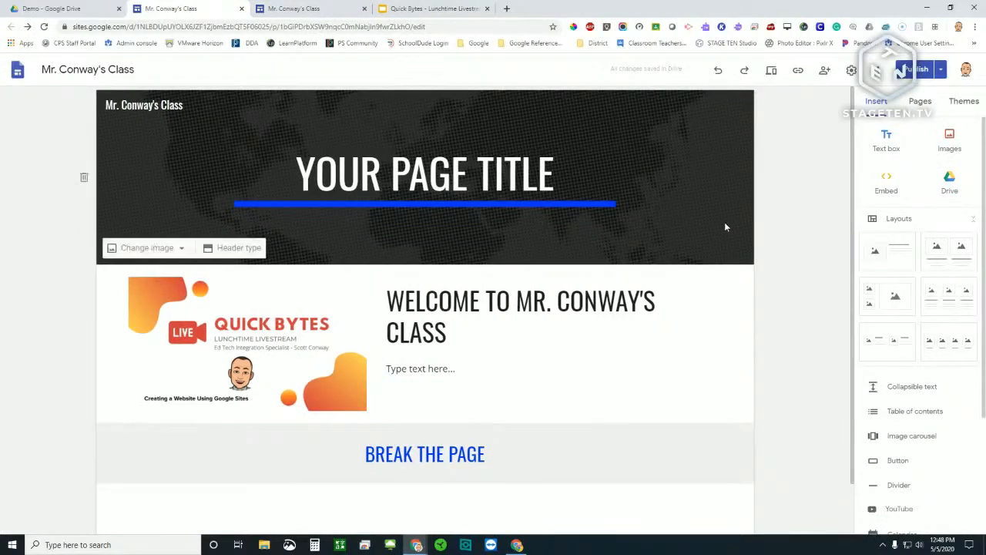
{"action": "left_click", "coordinate": [531, 450]}
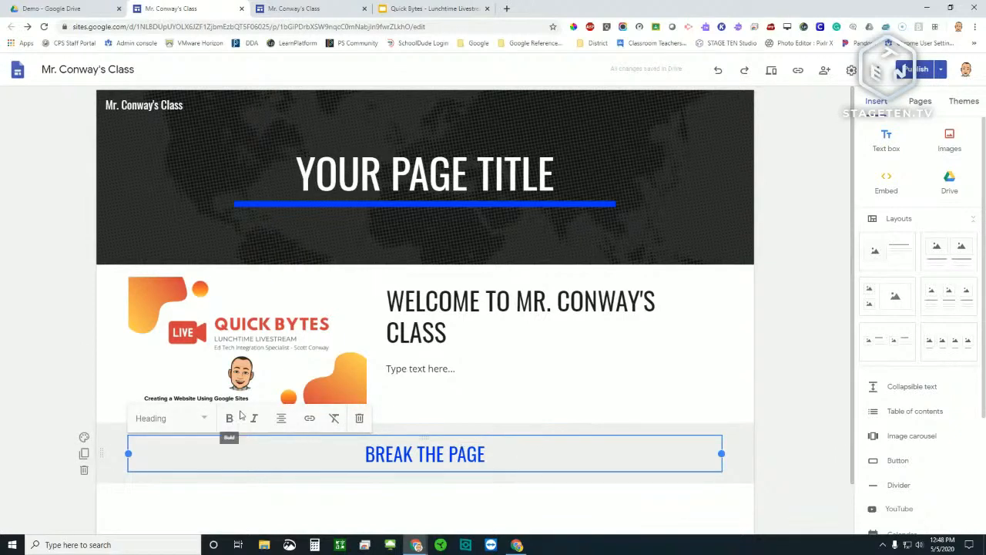
{"action": "left_click", "coordinate": [280, 419]}
{"action": "left_click", "coordinate": [284, 436]}
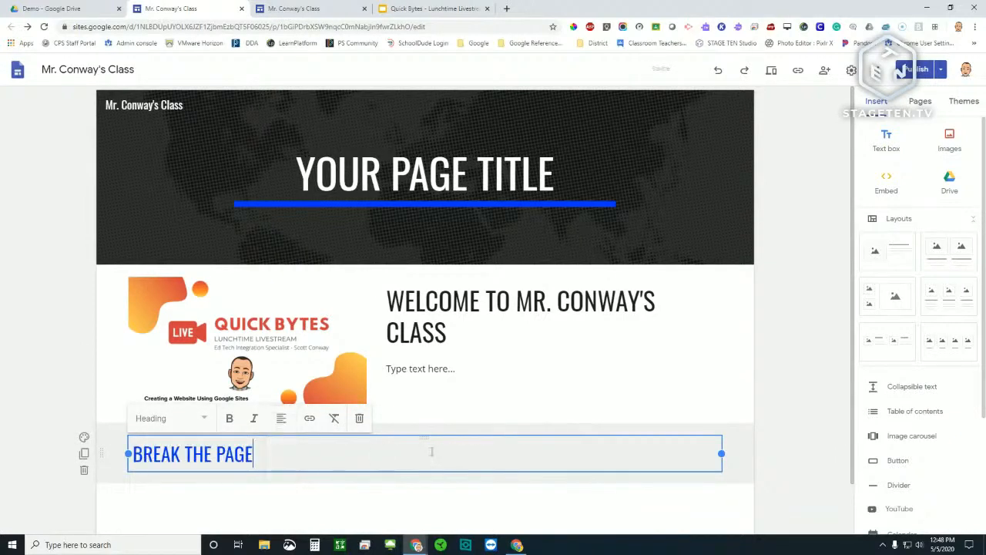
{"action": "left_click", "coordinate": [778, 396]}
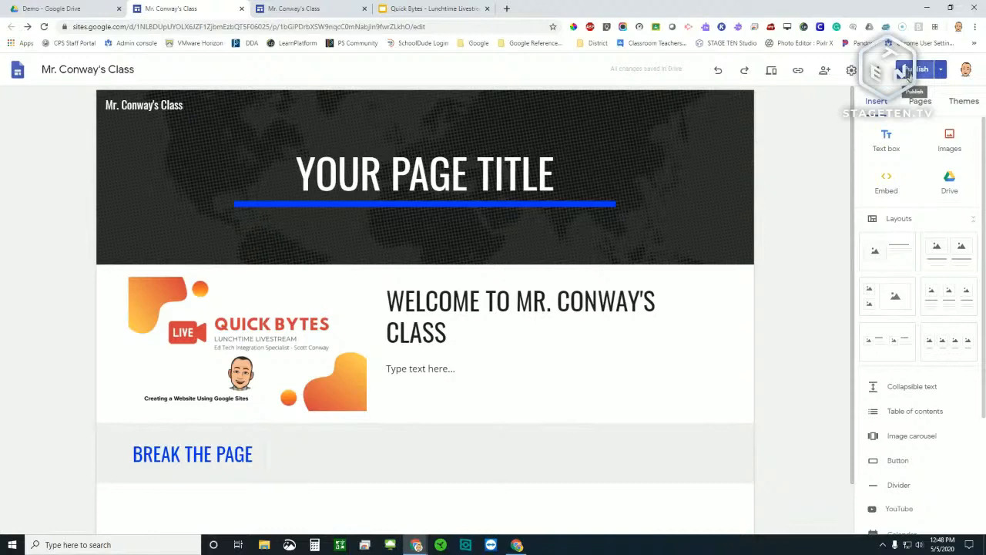
Review the draft against the published version, publish the heading change, and reload the live site
{"action": "left_click", "coordinate": [907, 72]}
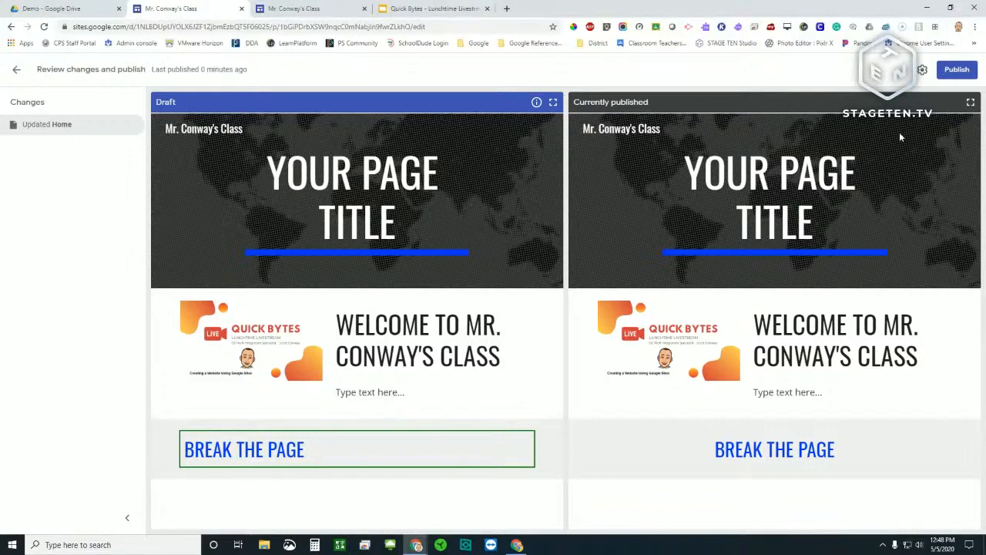
{"action": "left_click", "coordinate": [962, 70]}
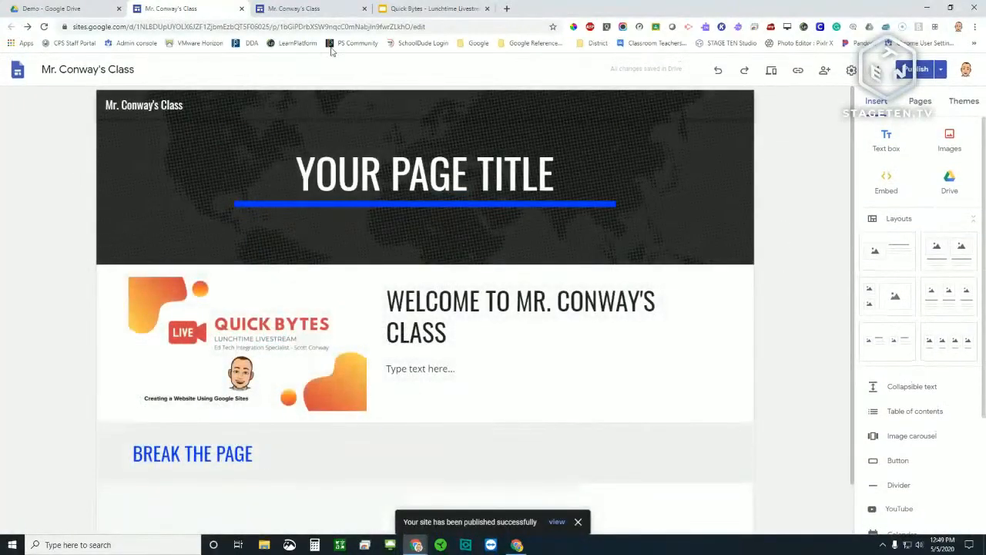
{"action": "left_click", "coordinate": [314, 6]}
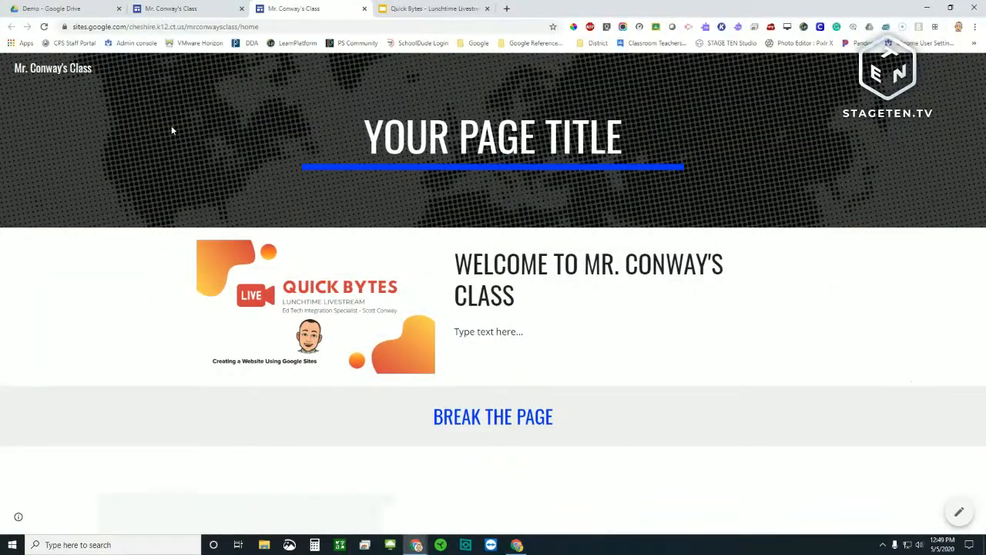
{"action": "left_click", "coordinate": [44, 26]}
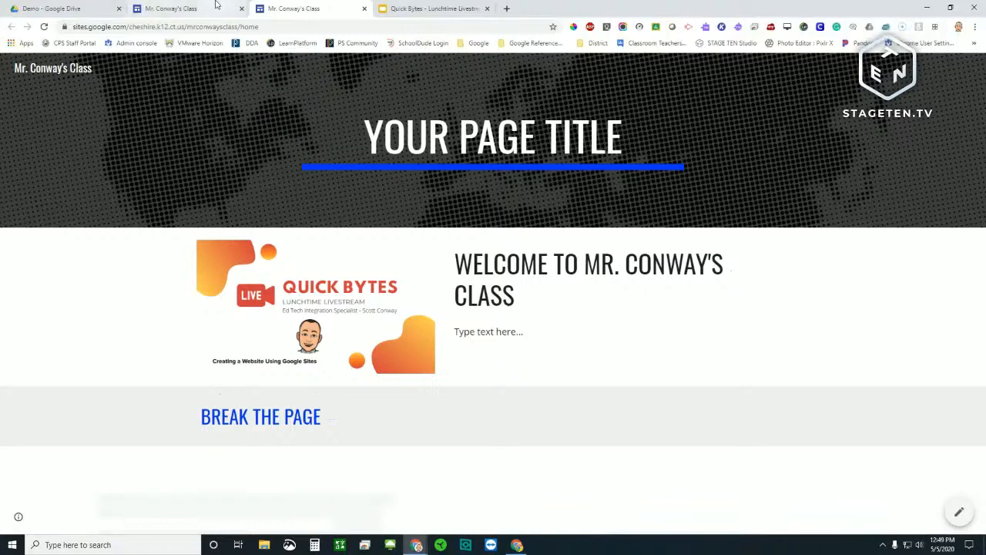
From the site editor, examine the publish settings, including the site's full web address, and leave them without saving
{"action": "left_click", "coordinate": [185, 8]}
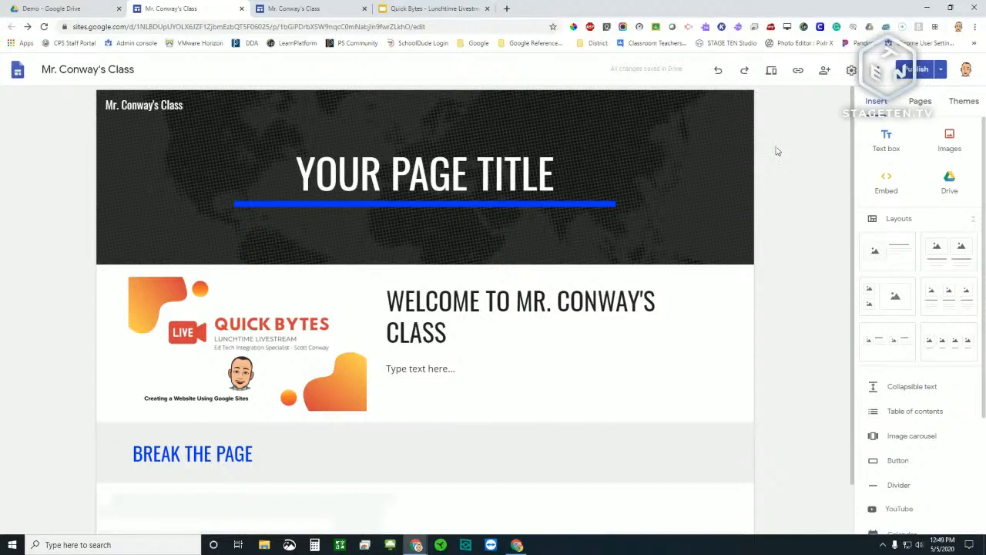
{"action": "left_click", "coordinate": [941, 70]}
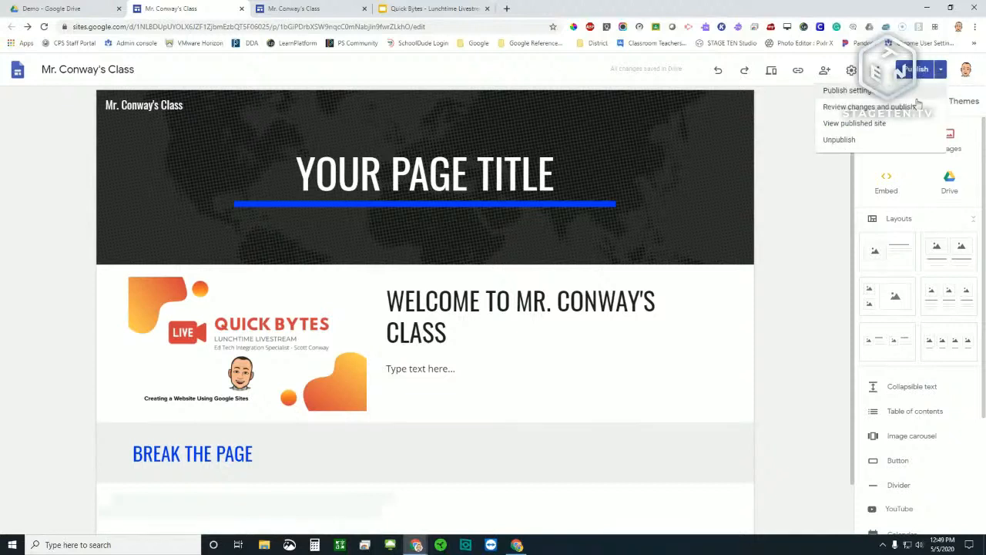
{"action": "left_click", "coordinate": [847, 90]}
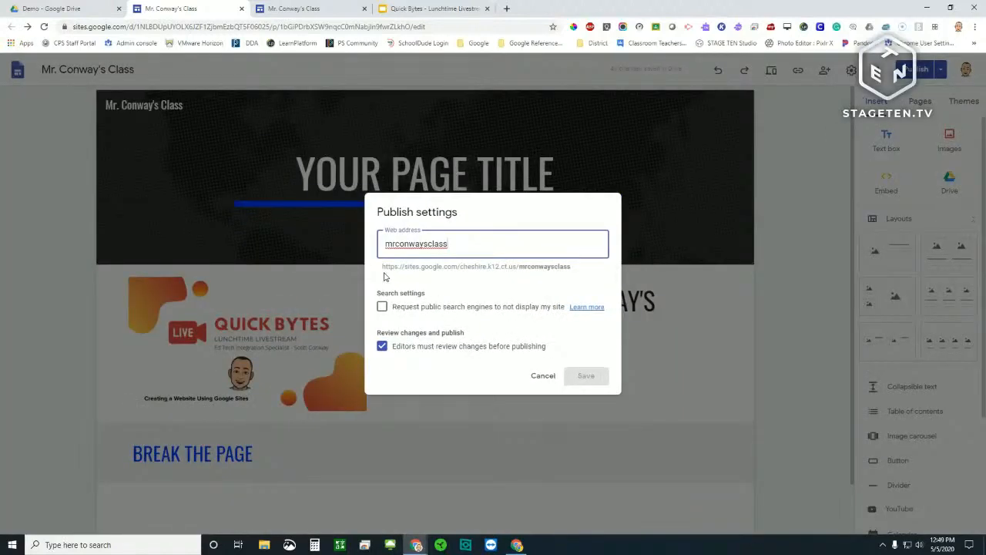
{"action": "left_click_drag", "start_coordinate": [383, 267], "coordinate": [509, 263]}
{"action": "left_click", "coordinate": [574, 270]}
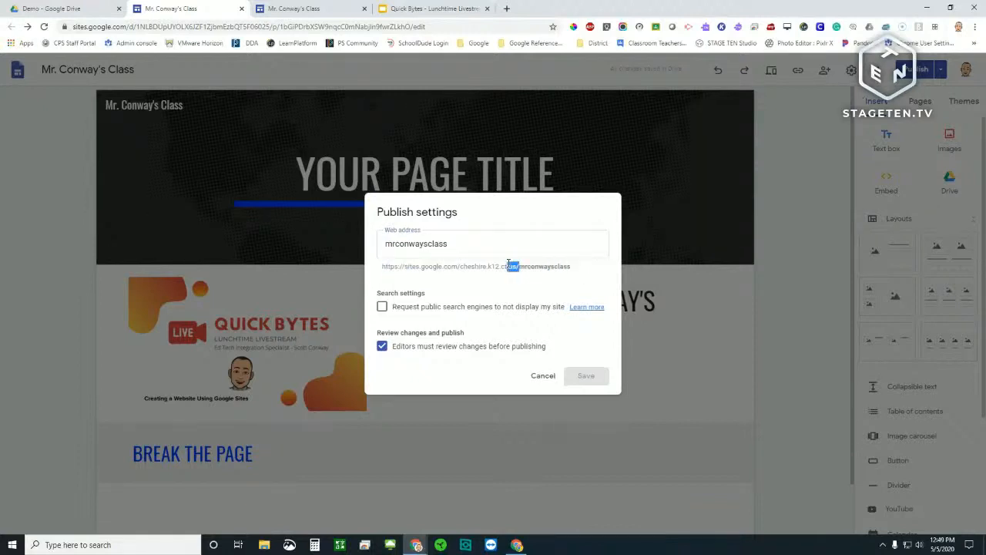
{"action": "left_click_drag", "start_coordinate": [383, 268], "coordinate": [570, 267]}
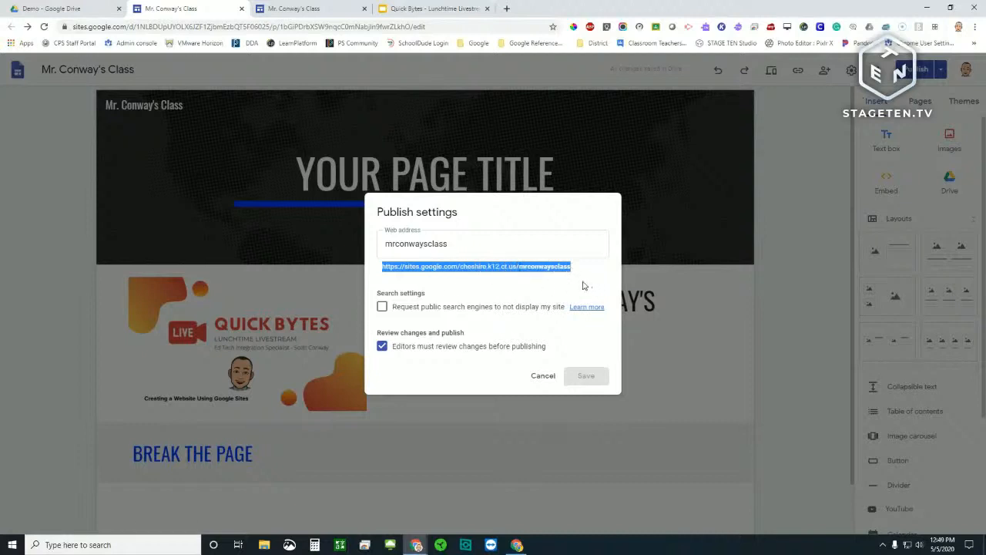
{"action": "left_click", "coordinate": [543, 376]}
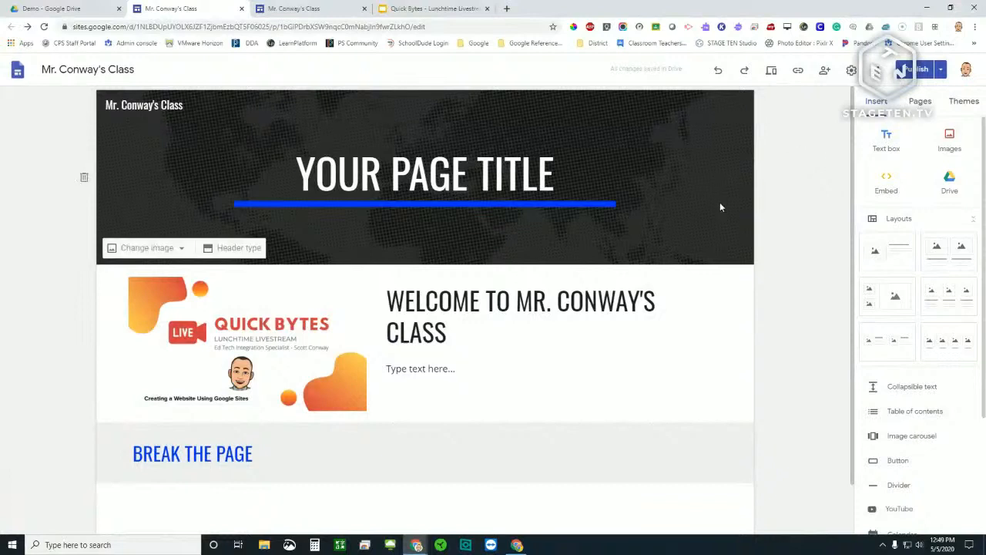
Show the site's list of pages and bring up the option for adding a new page
{"action": "left_click", "coordinate": [920, 104]}
{"action": "mouse_move", "coordinate": [920, 500]}
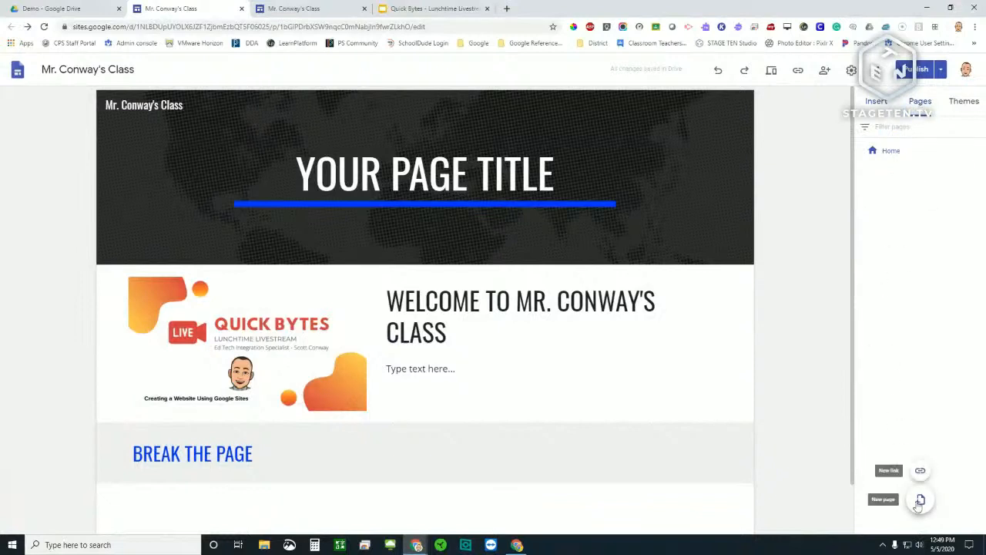